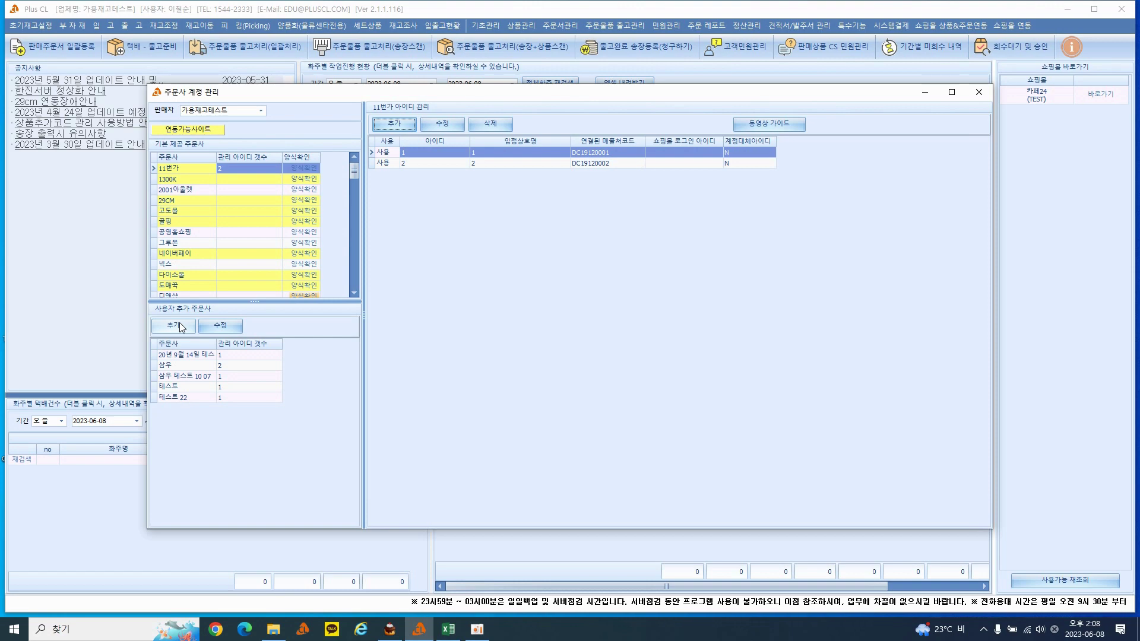
# Step: Add a custom order company form and load the Excel order template 테스트용 주문서 파일
pyautogui.click(178, 331)
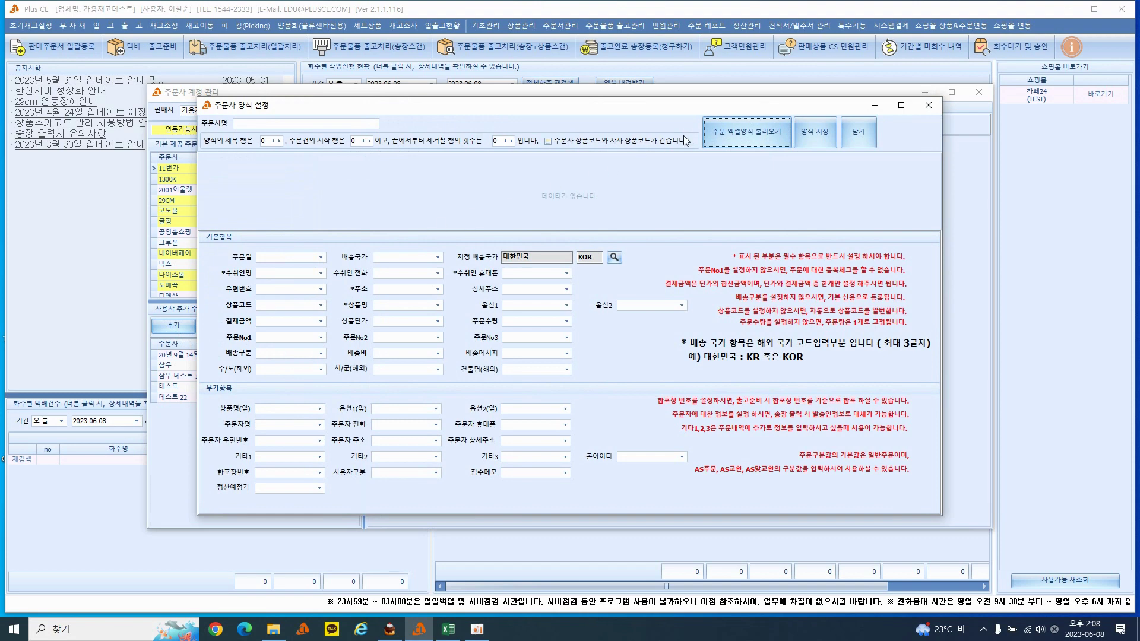
pyautogui.click(734, 136)
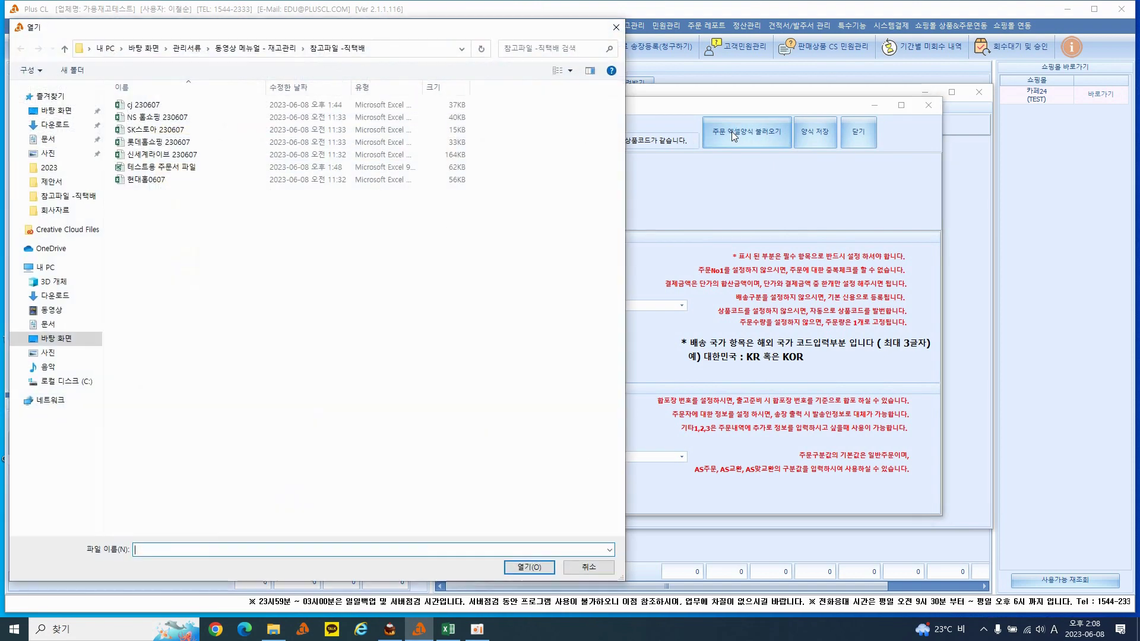
pyautogui.doubleClick(180, 169)
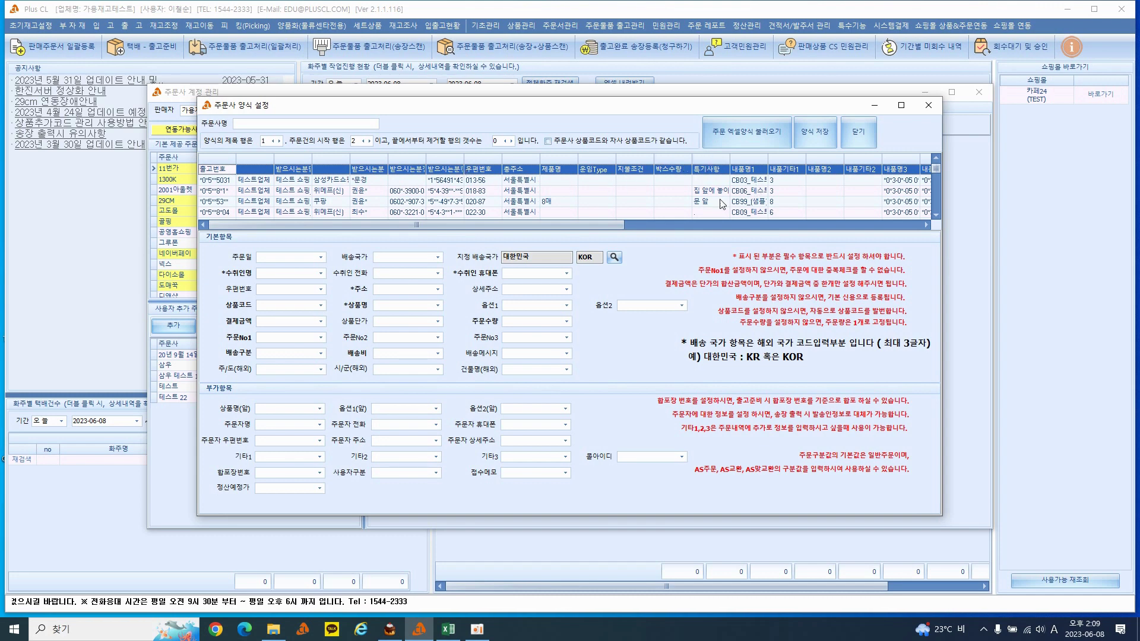
# Step: Name the new order company 샘플업체 23
pyautogui.click(247, 124)
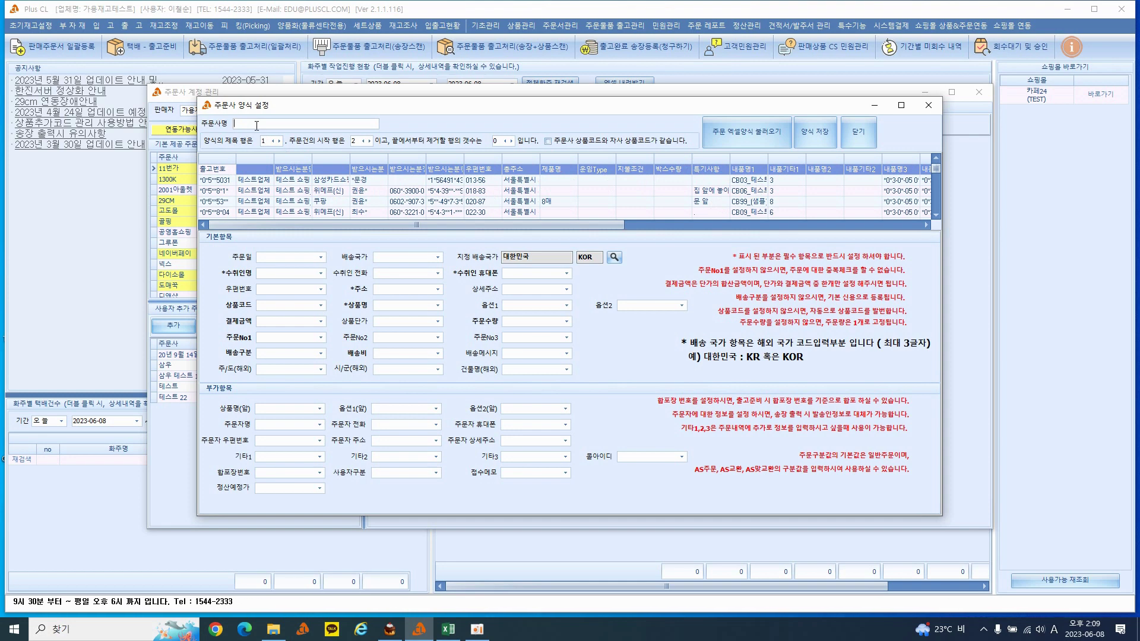
pyautogui.write('TOAVMF')
pyautogui.press('BackSpace')
pyautogui.press('BackSpace')
pyautogui.press('BackSpace')
pyautogui.press('BackSpace')
pyautogui.press('BackSpace')
pyautogui.press('BackSpace')
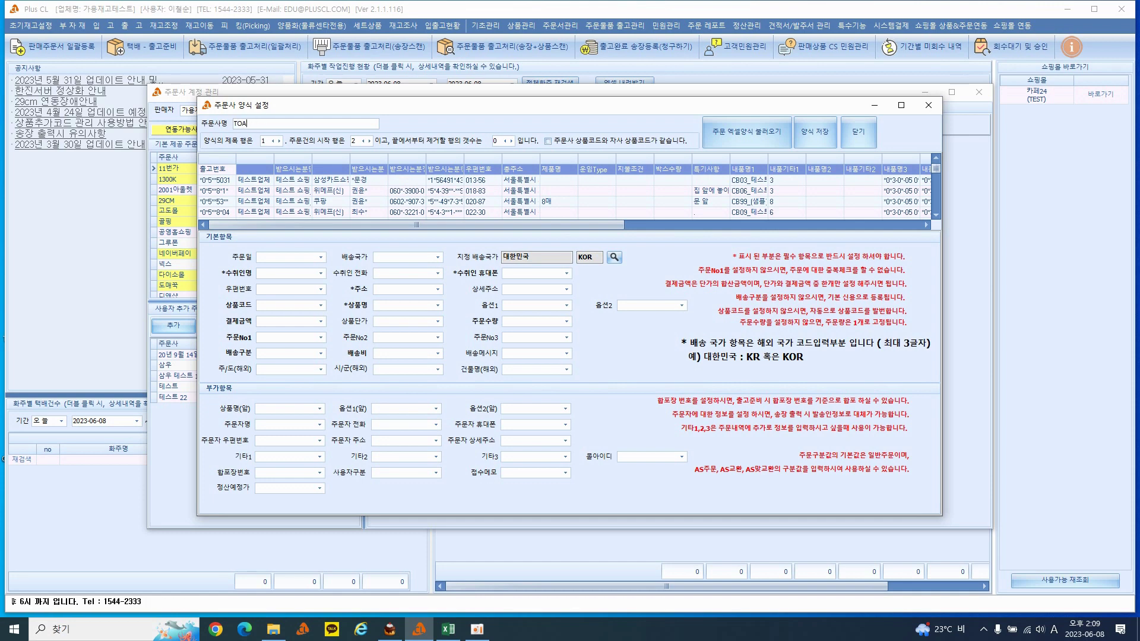
pyautogui.press('Hangul')
pyautogui.write('샘')
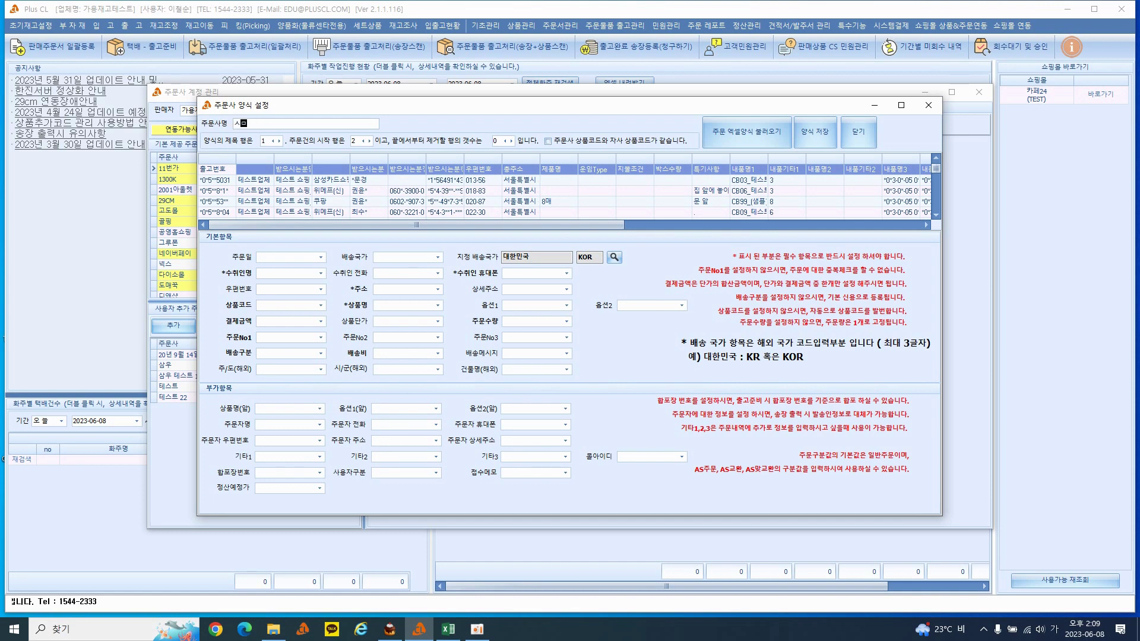
pyautogui.write('플업체 23')
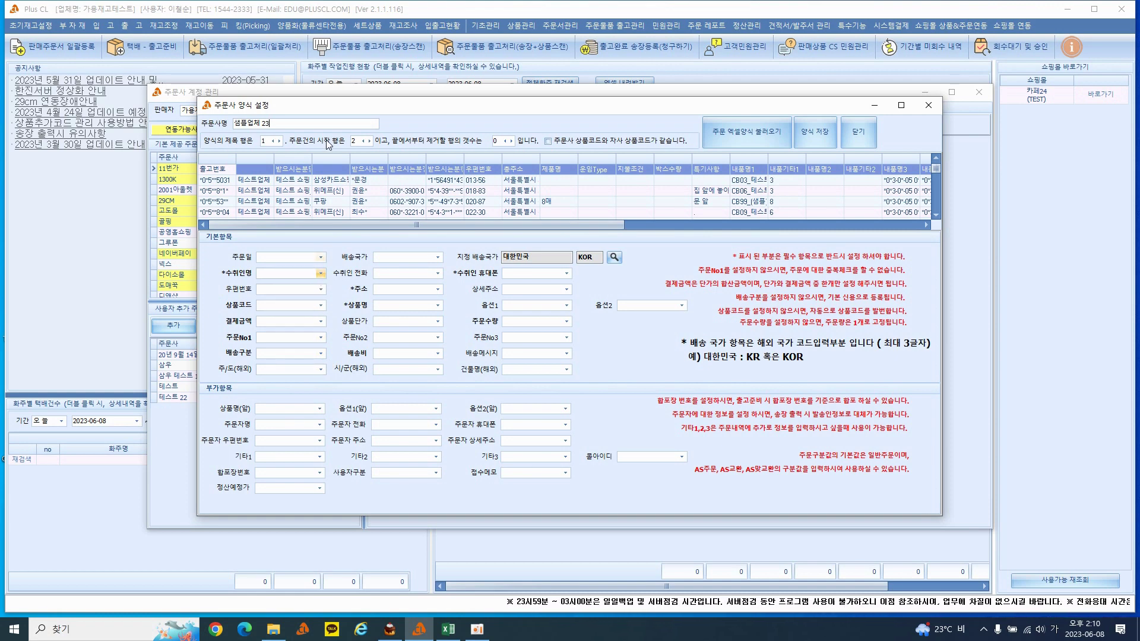
pyautogui.click(323, 167)
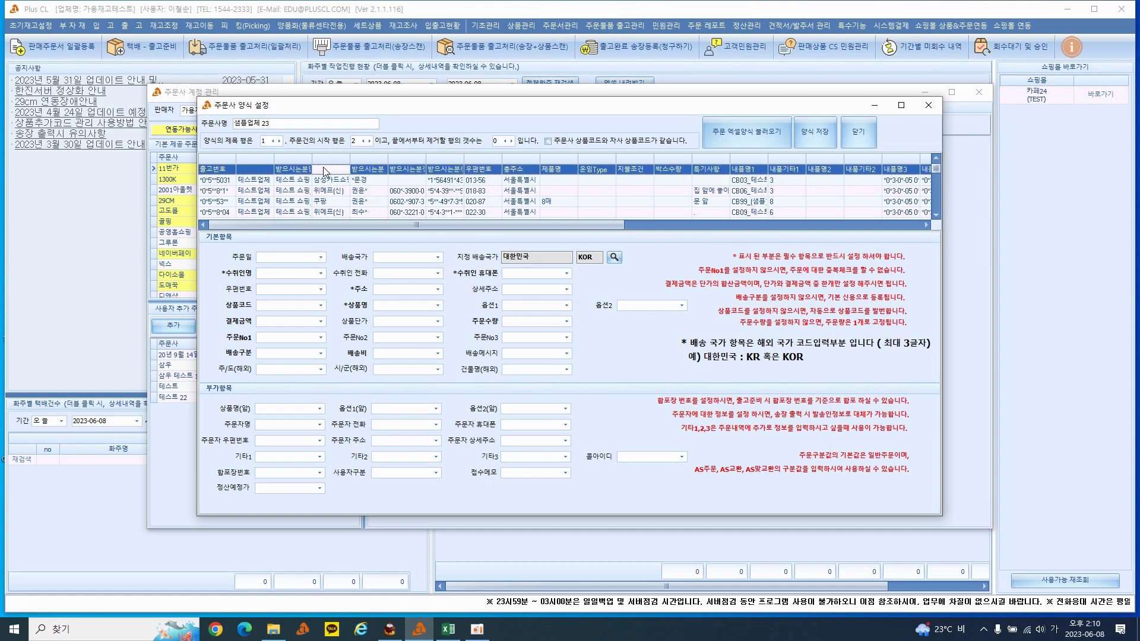
pyautogui.click(321, 273)
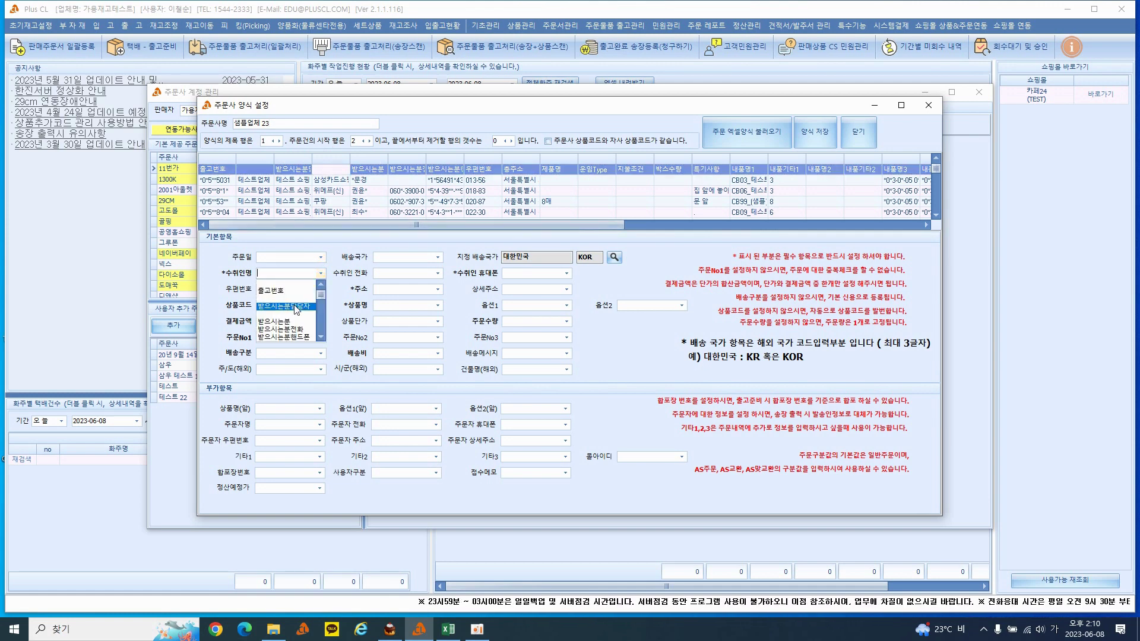
pyautogui.click(307, 213)
pyautogui.click(321, 274)
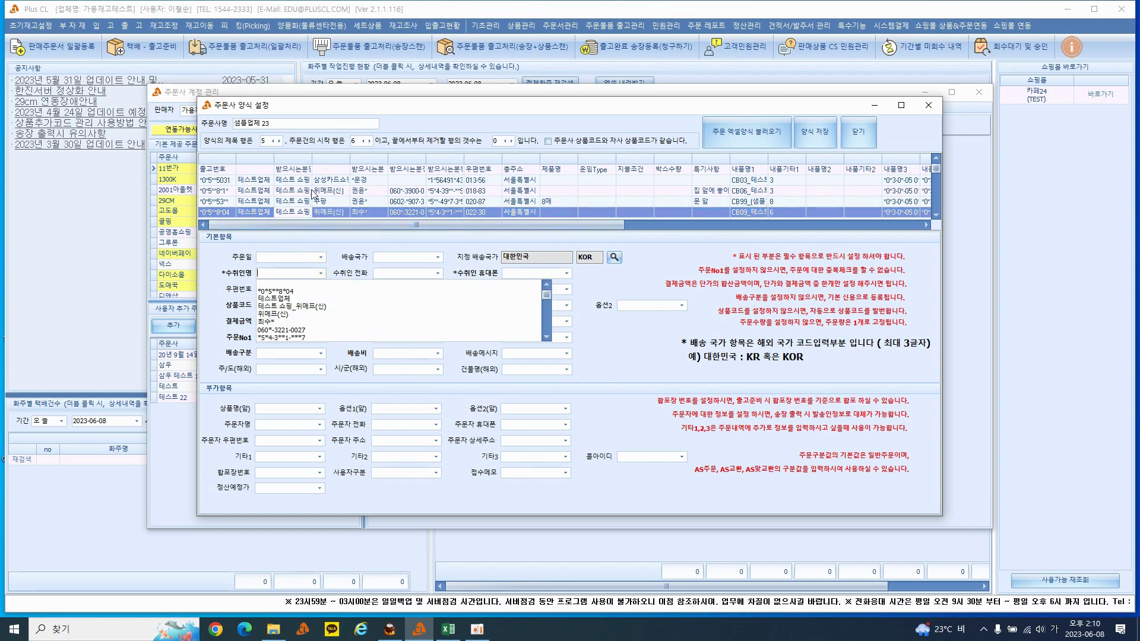
pyautogui.click(302, 171)
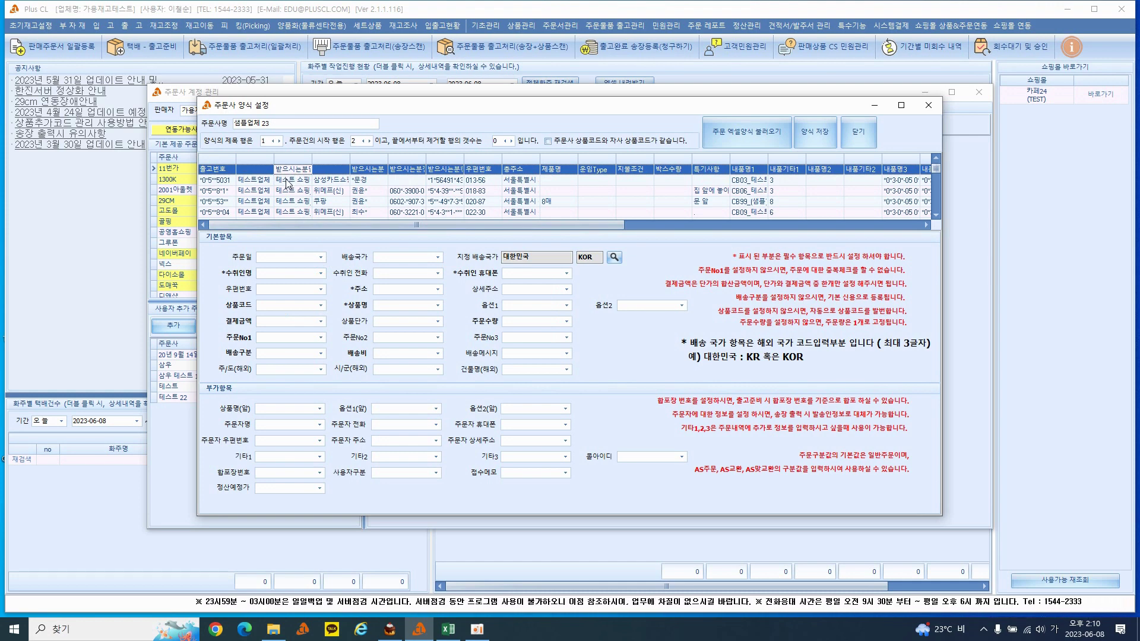
pyautogui.click(285, 180)
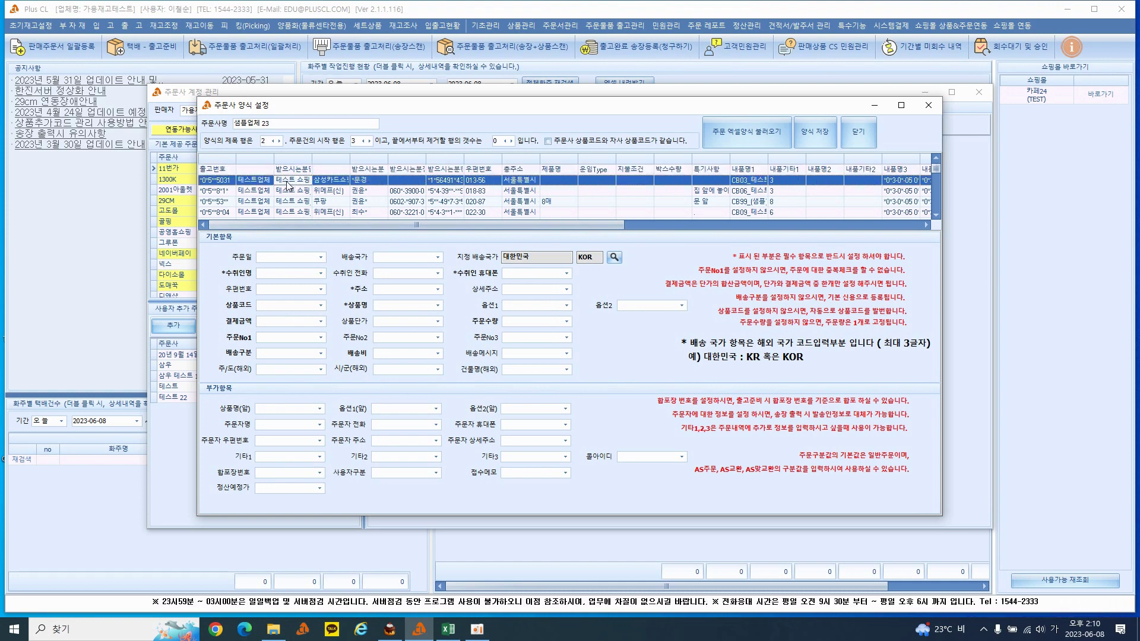
pyautogui.click(297, 170)
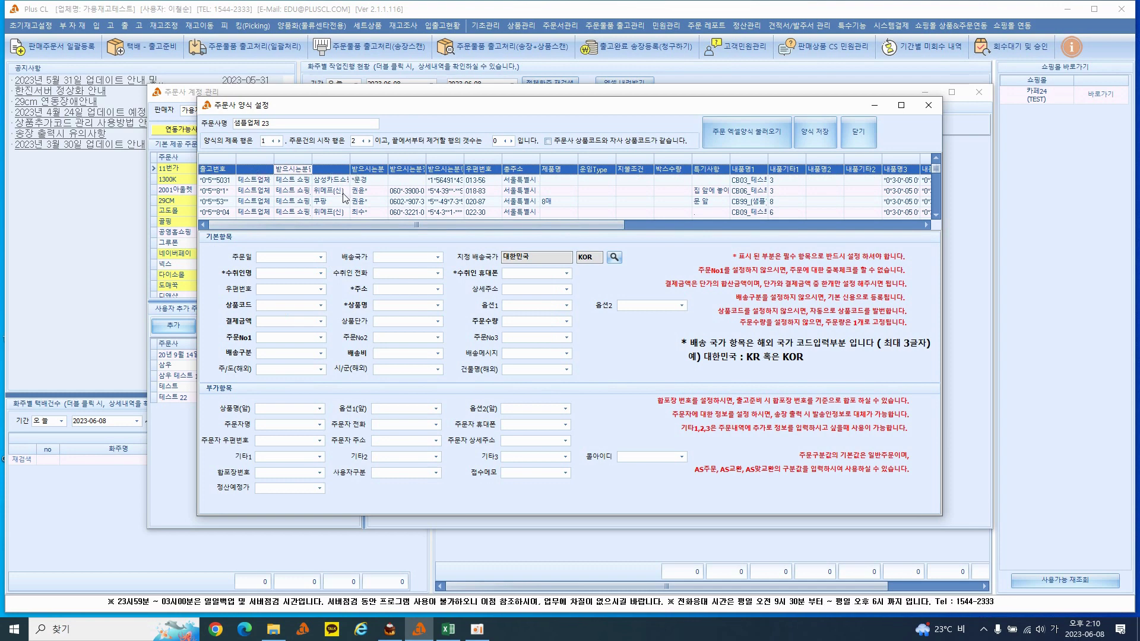
# Step: Map the recipient fields: 수취인명 to 받으시는분, 수취인 휴대폰 to 받으시는분핸드폰, and 수취인 전화 to 받으시는분전화
pyautogui.click(322, 275)
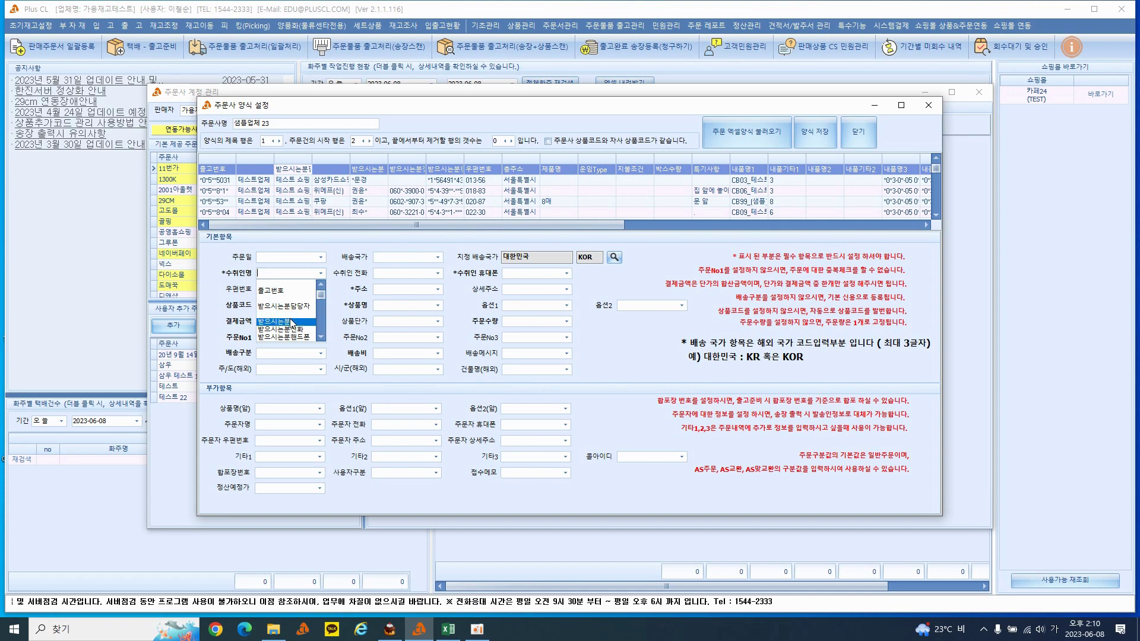
pyautogui.click(291, 322)
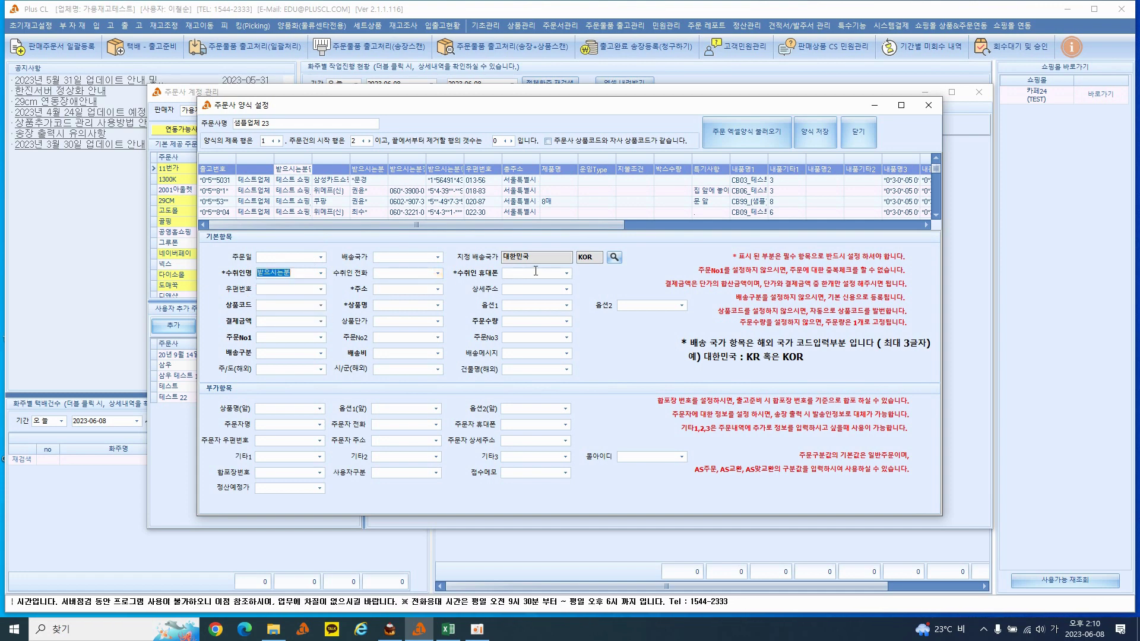
pyautogui.click(567, 273)
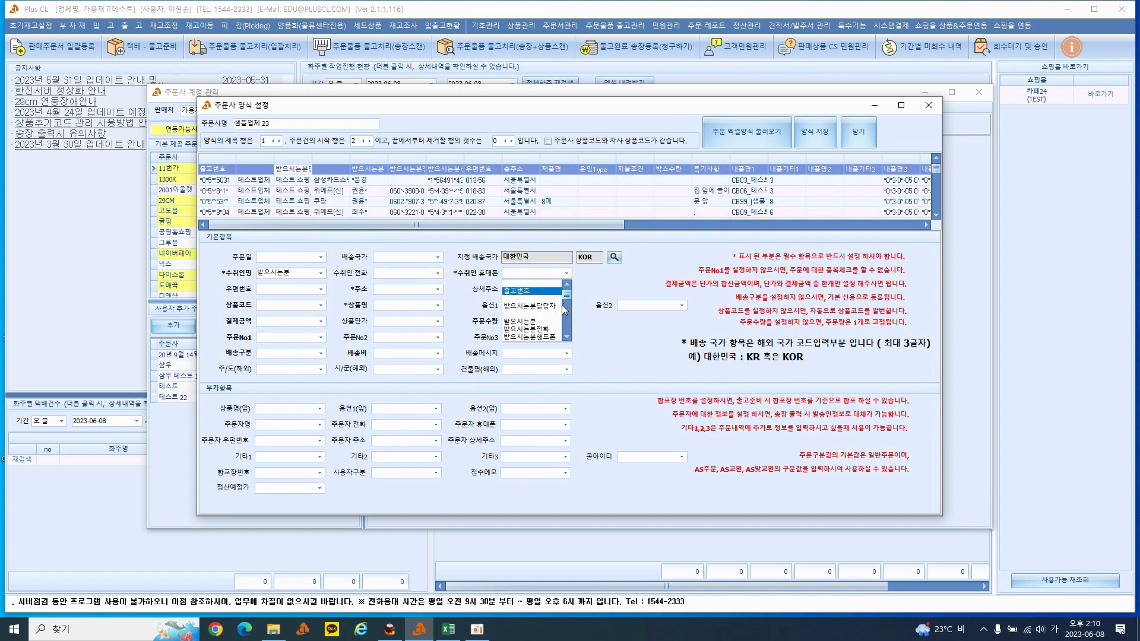
pyautogui.click(530, 337)
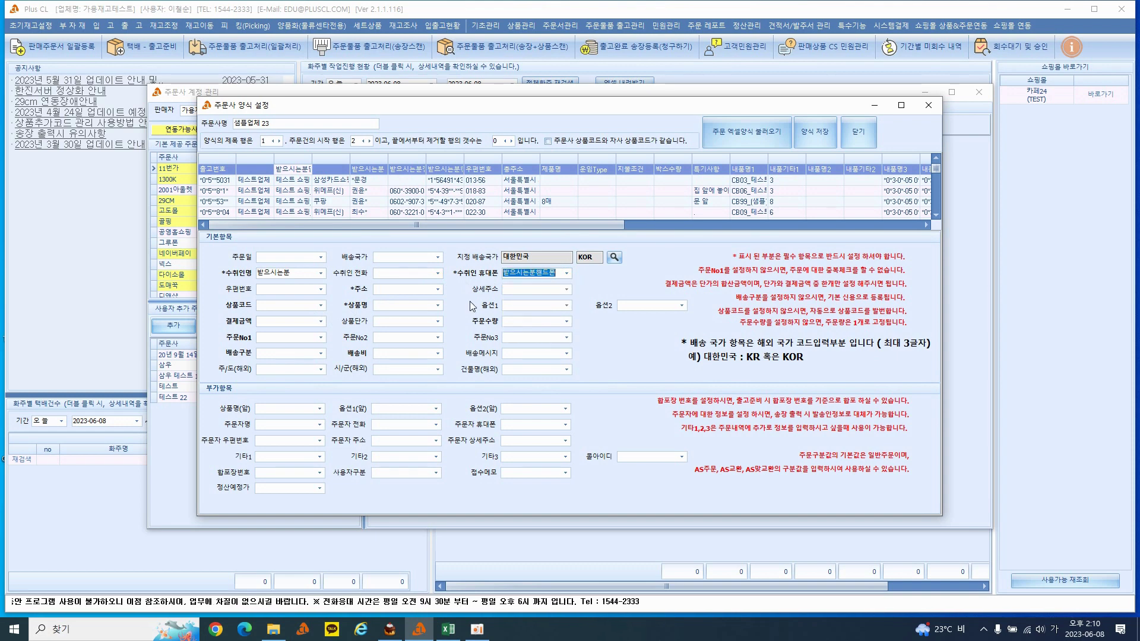
pyautogui.click(438, 273)
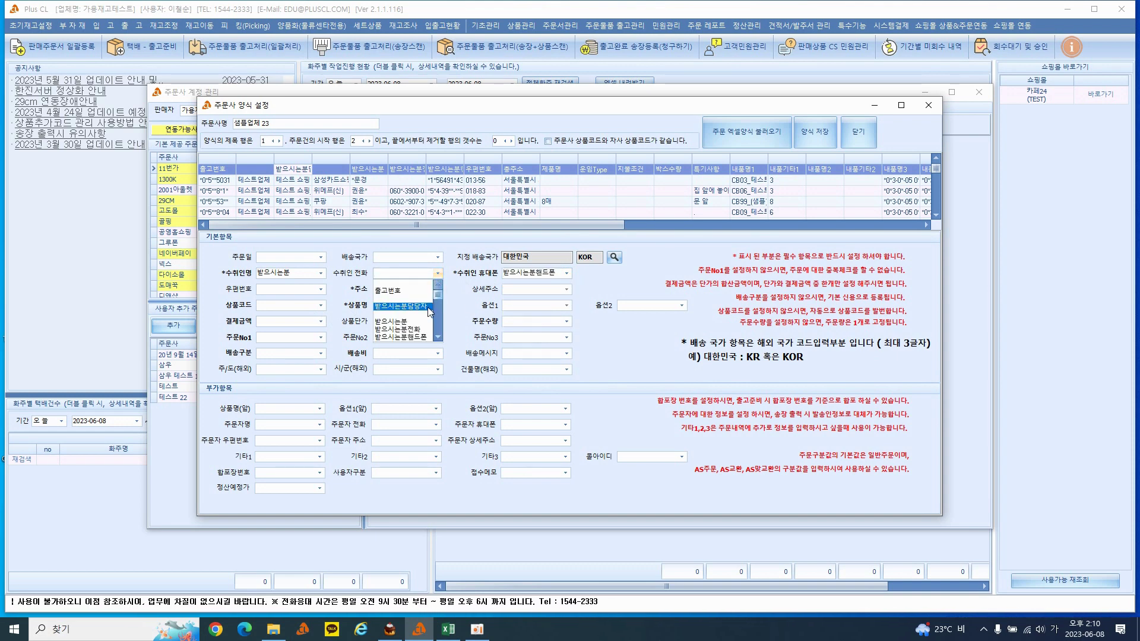
pyautogui.click(411, 331)
# Step: Map the required 주소 field to the 총주소 column of the order file
pyautogui.click(438, 289)
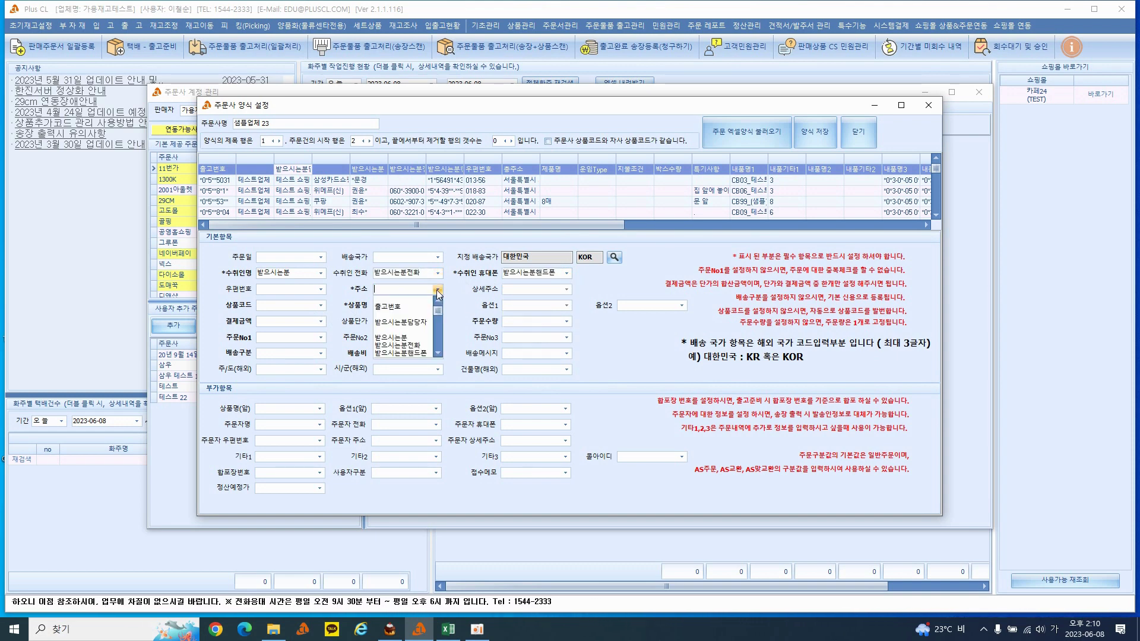
pyautogui.moveTo(437, 312); pyautogui.dragTo(437, 325)
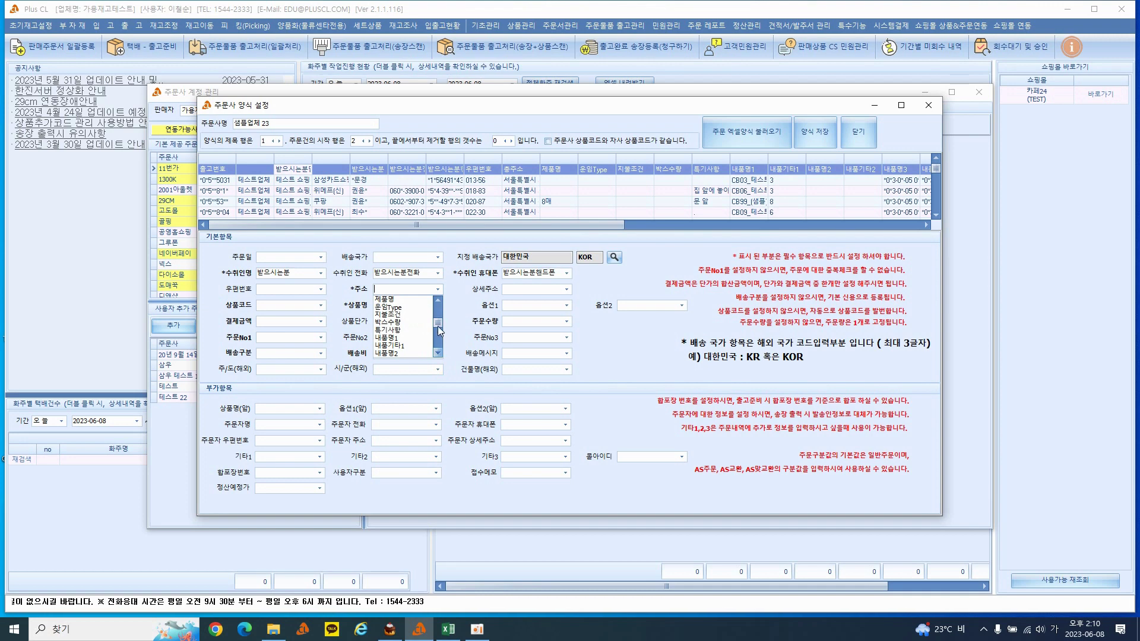
pyautogui.moveTo(437, 322); pyautogui.dragTo(437, 317)
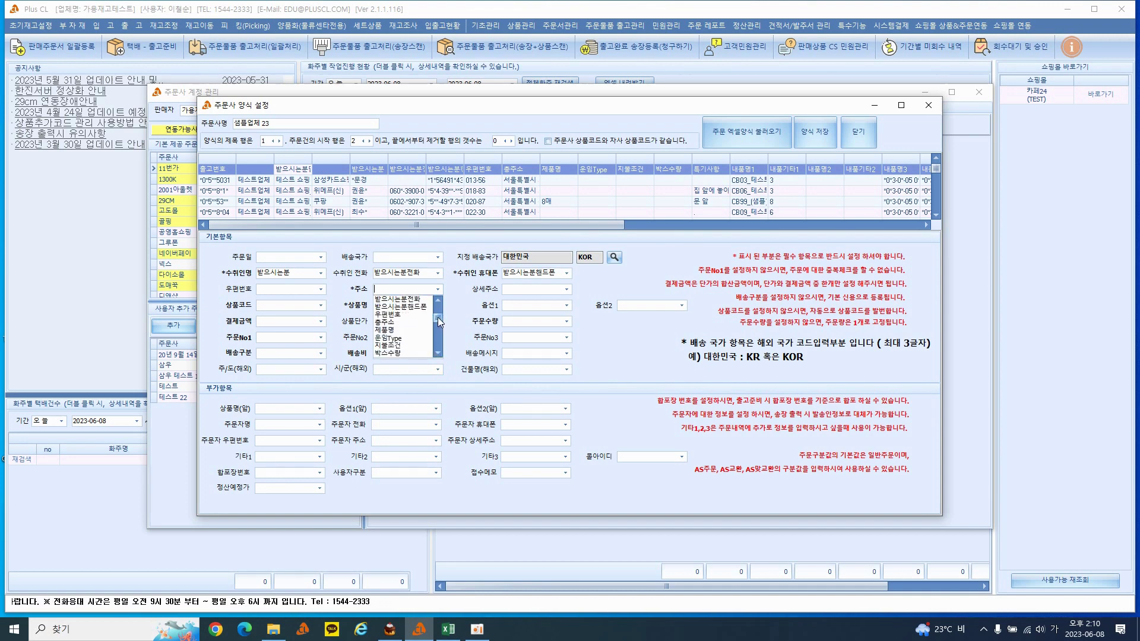
pyautogui.click(404, 322)
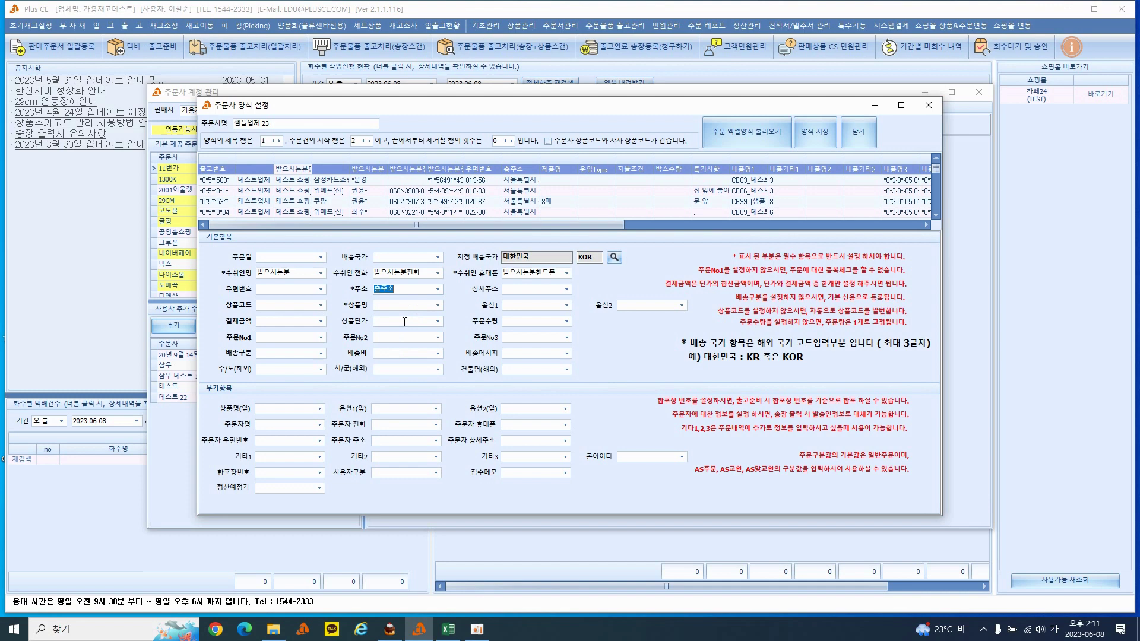
# Step: Widen the 받으시는분전화, 총주소, 상품명 and 내품명1 columns in the order preview to examine their contents
pyautogui.click(475, 223)
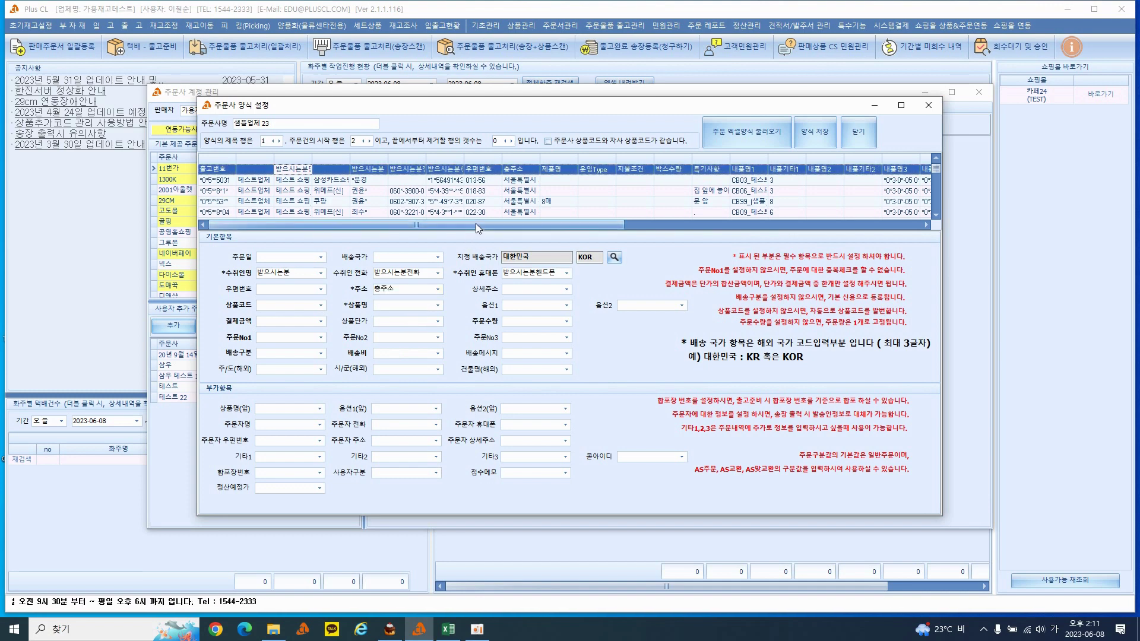
pyautogui.moveTo(475, 223)
pyautogui.mouseDown()
pyautogui.moveTo(811, 240)
pyautogui.moveTo(461, 240)
pyautogui.mouseUp()
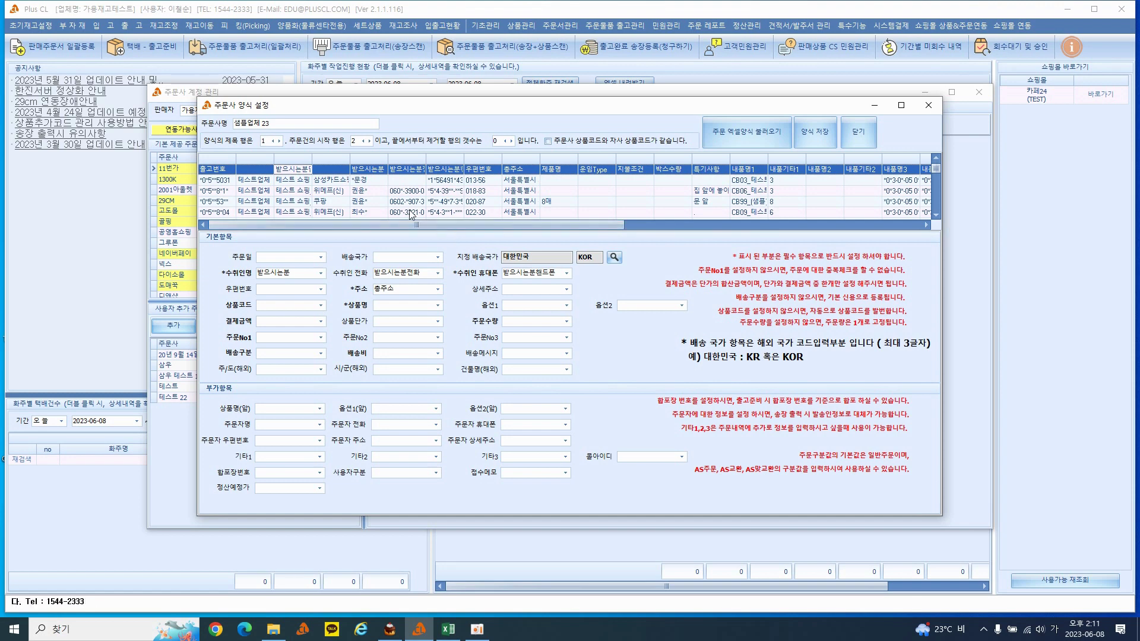
pyautogui.moveTo(426, 163); pyautogui.dragTo(437, 163)
pyautogui.moveTo(551, 160); pyautogui.dragTo(560, 160)
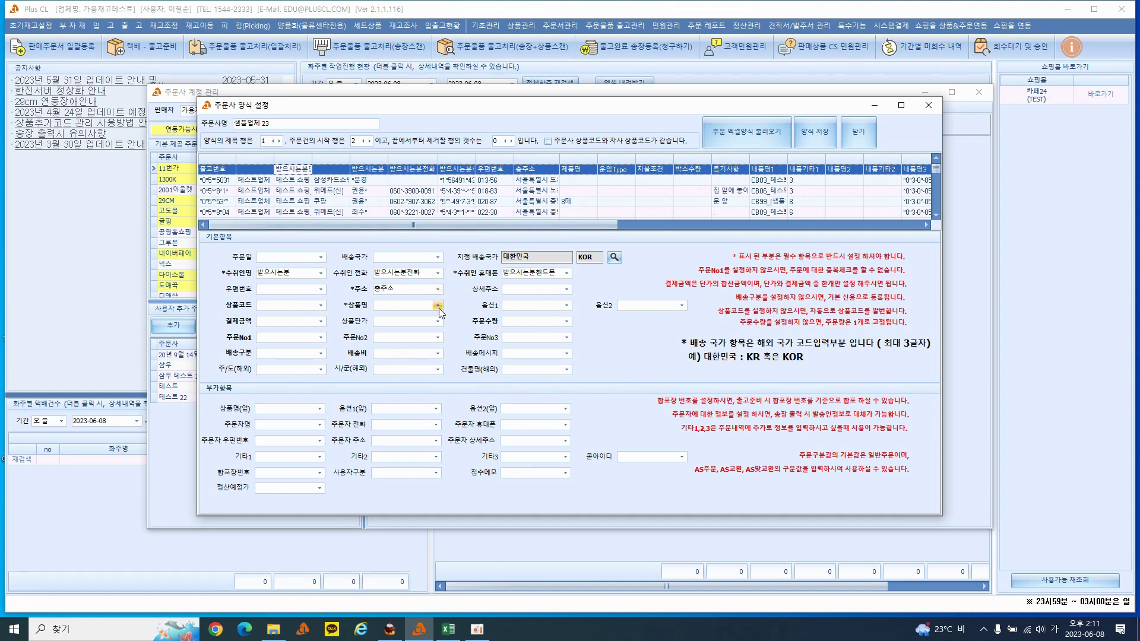
pyautogui.moveTo(588, 223); pyautogui.dragTo(768, 241)
pyautogui.moveTo(730, 166); pyautogui.dragTo(882, 164)
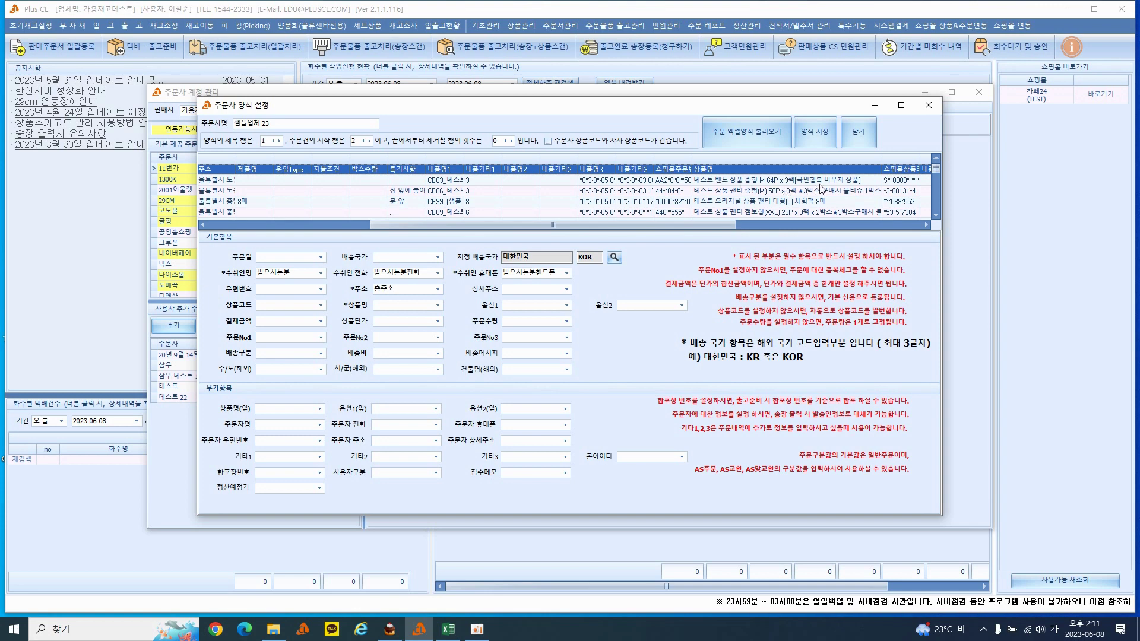
pyautogui.moveTo(464, 159); pyautogui.dragTo(526, 157)
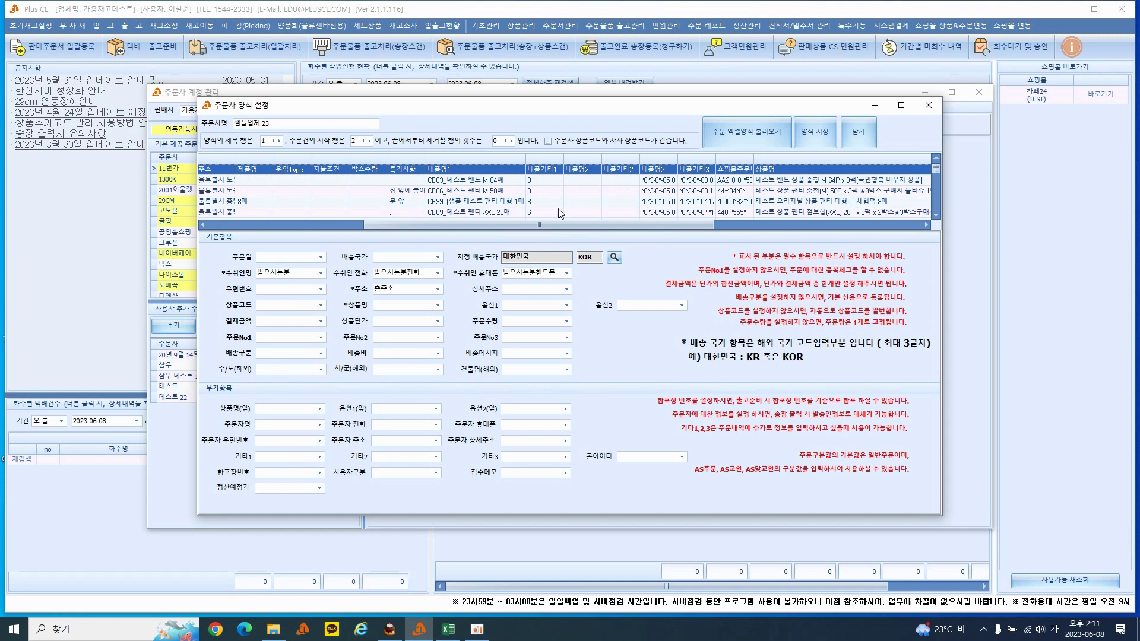
pyautogui.hscroll(3, 646, 224)
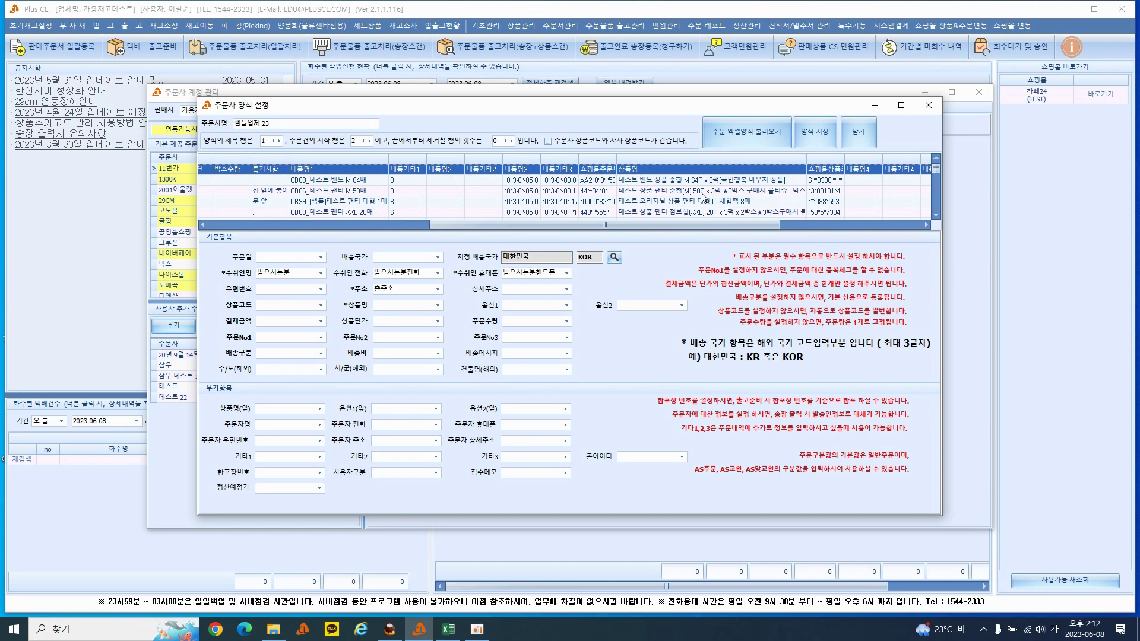
# Step: Map the required 상품명 field to the order file's 상품명 column
pyautogui.click(437, 306)
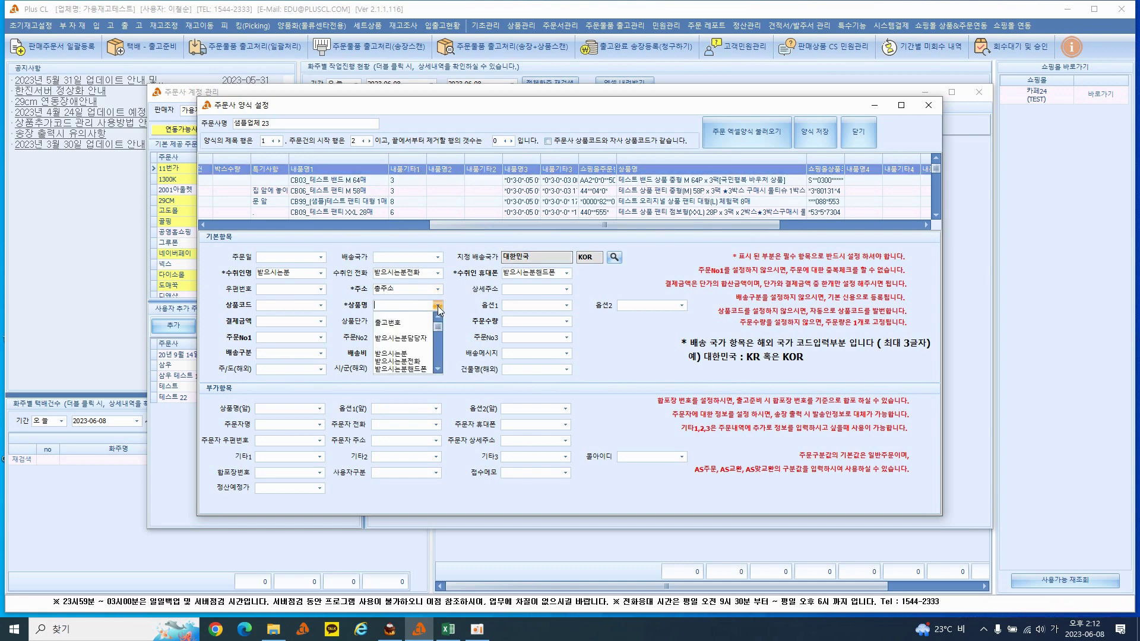
pyautogui.moveTo(439, 326); pyautogui.dragTo(437, 351)
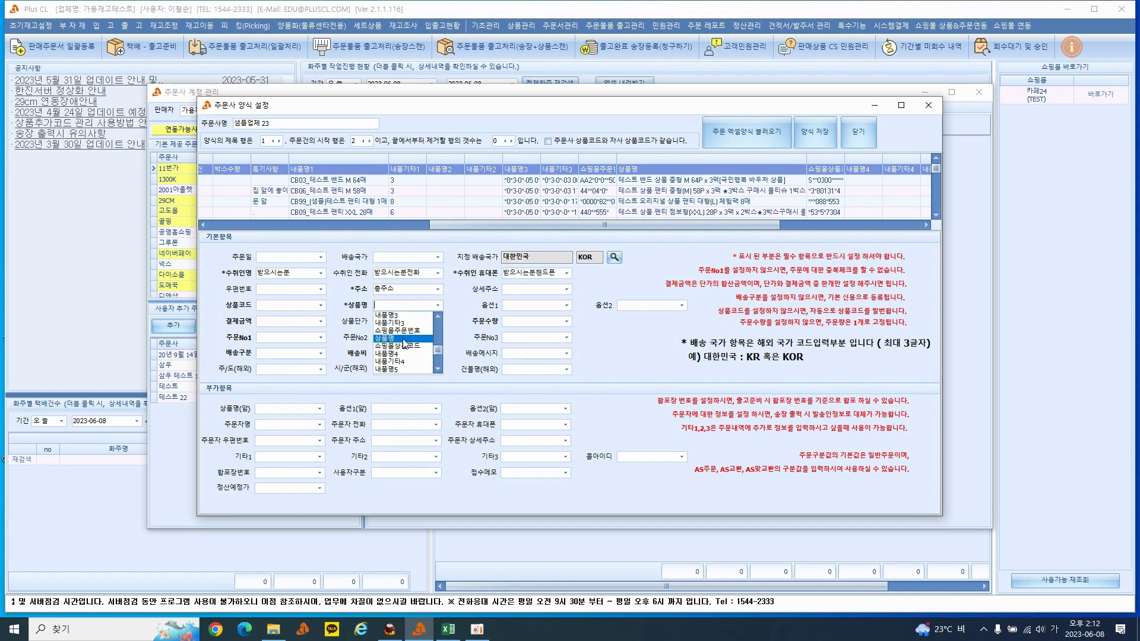
pyautogui.click(404, 339)
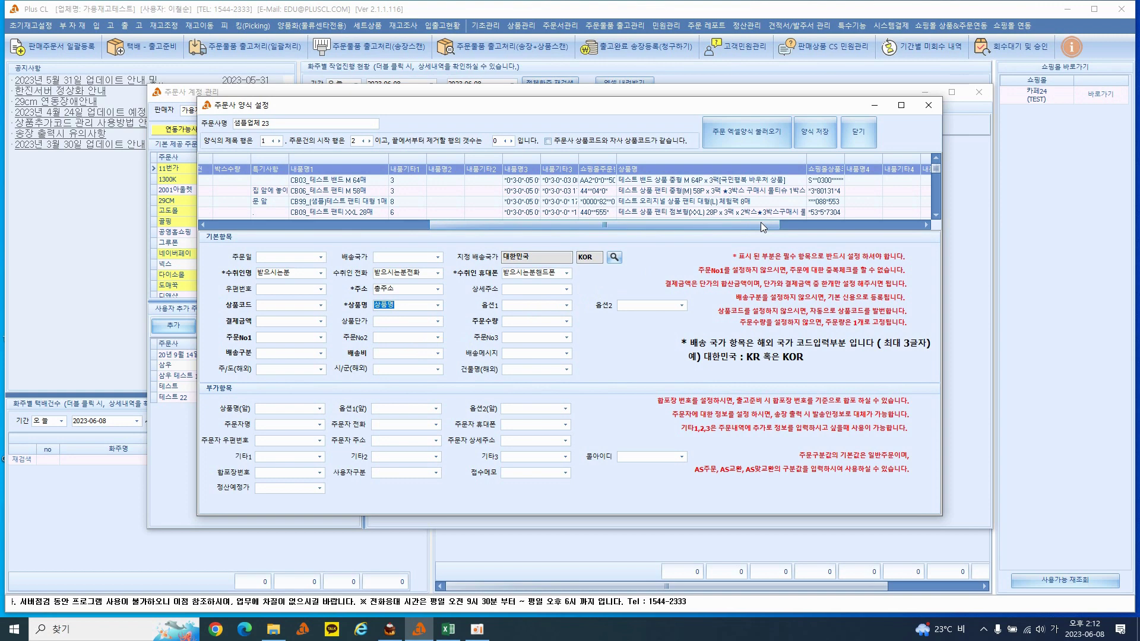
# Step: Map the 주문수량 field to the order file's 주문수량 column
pyautogui.moveTo(761, 222); pyautogui.dragTo(902, 222)
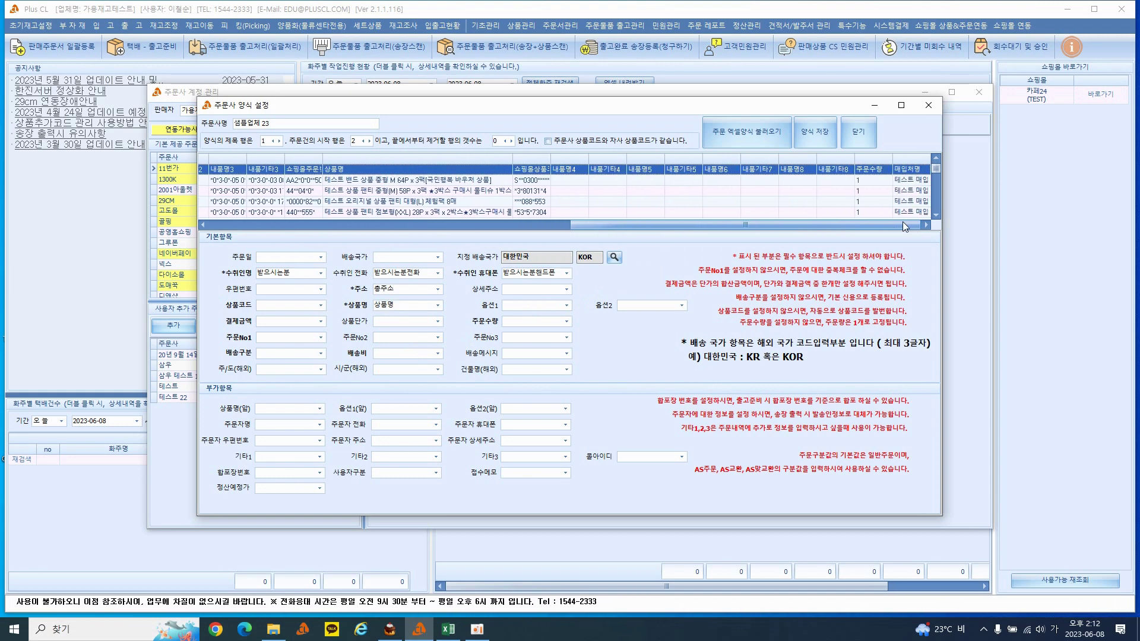
pyautogui.click(567, 322)
pyautogui.scroll(-2, 566, 345)
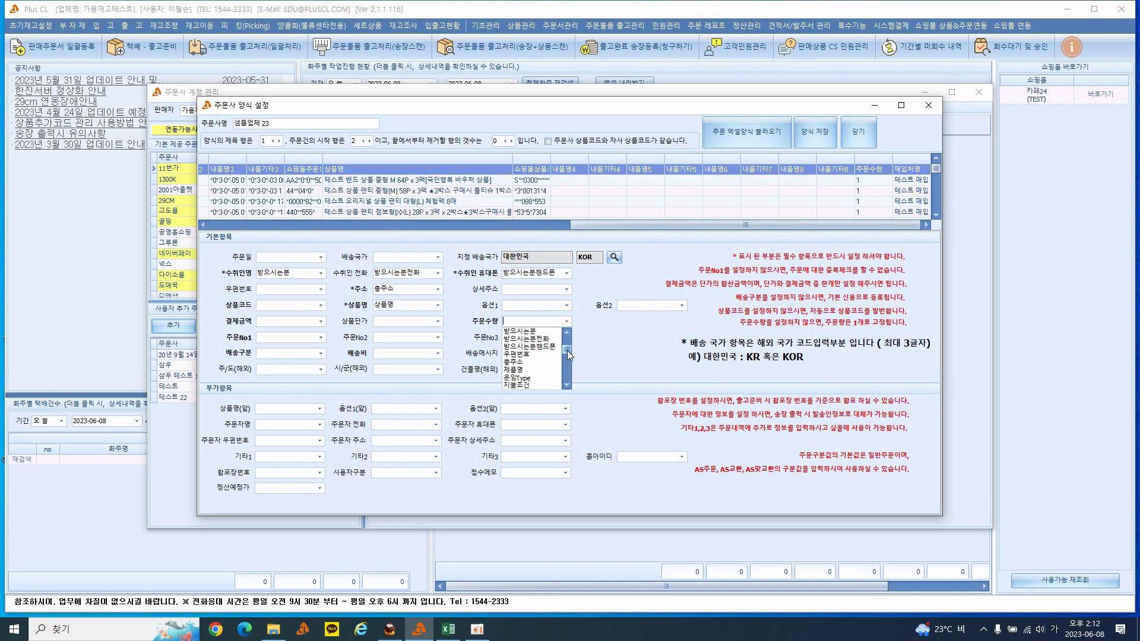
pyautogui.moveTo(567, 351); pyautogui.dragTo(568, 375)
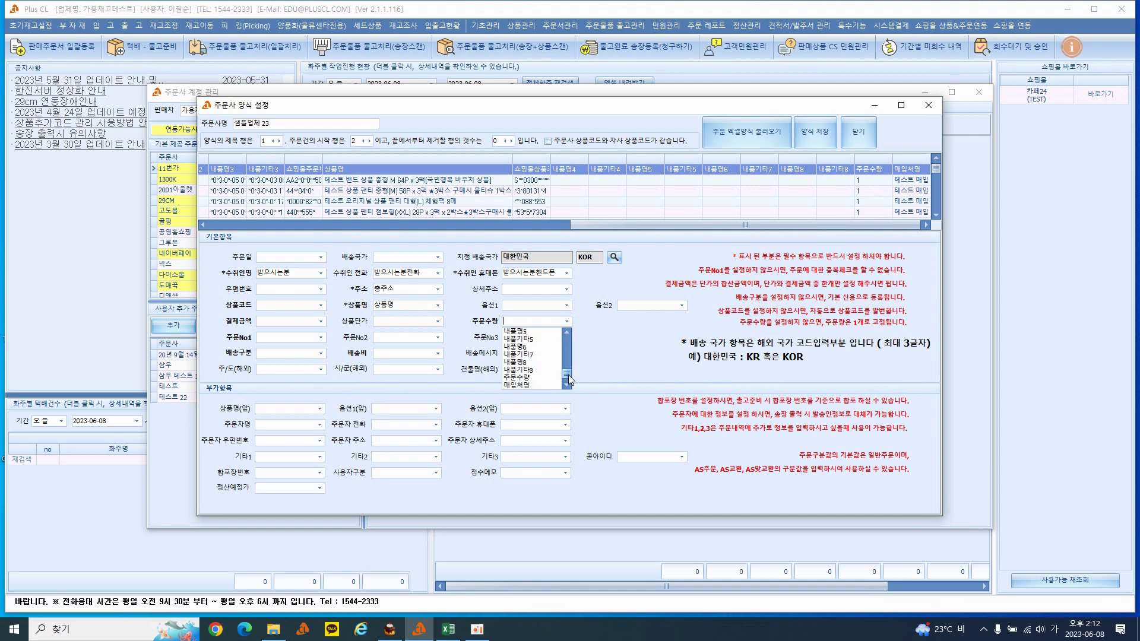
pyautogui.click(537, 378)
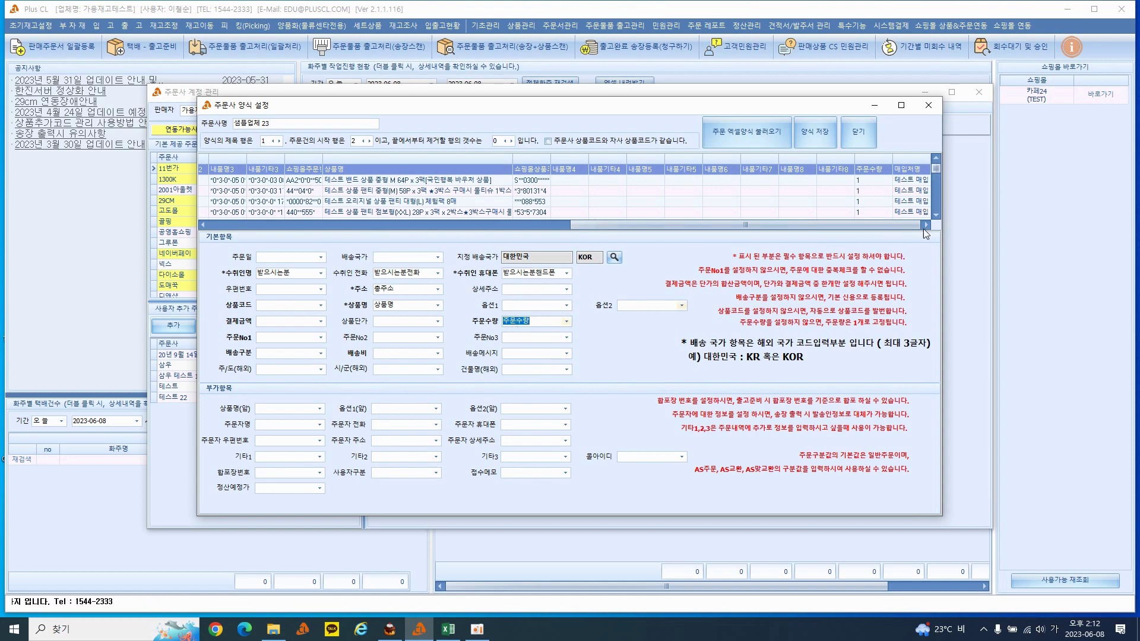
# Step: Clear the 주문수량 field's column mapping, and map it again to the order file's 주문수량 column
pyautogui.moveTo(935, 170); pyautogui.dragTo(934, 178)
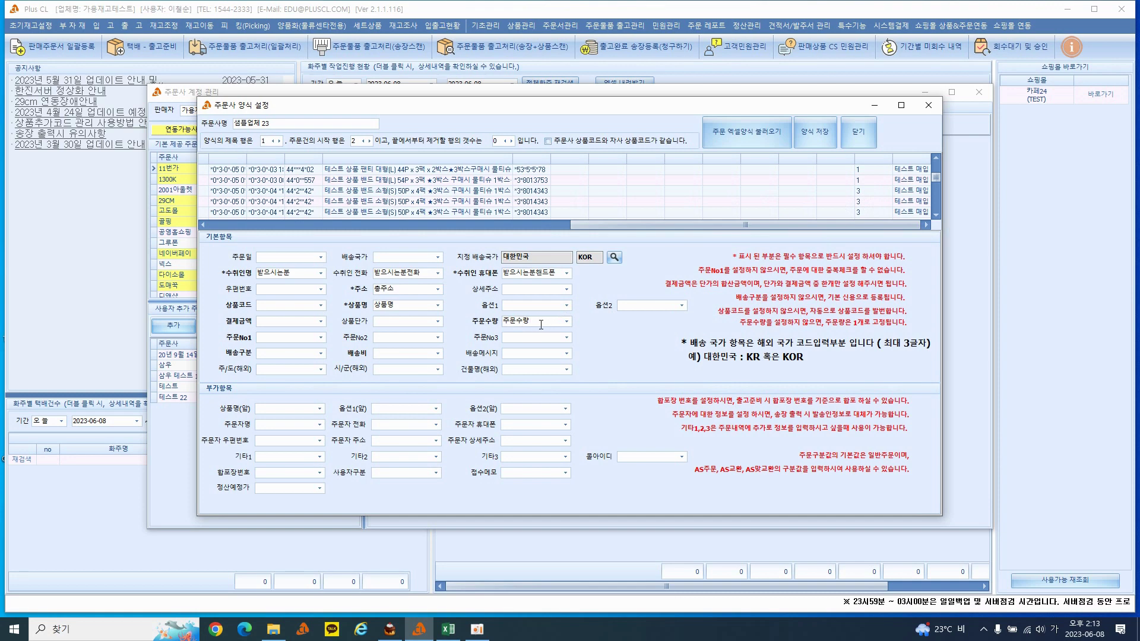
pyautogui.click(567, 321)
pyautogui.scroll(-2, 562, 345)
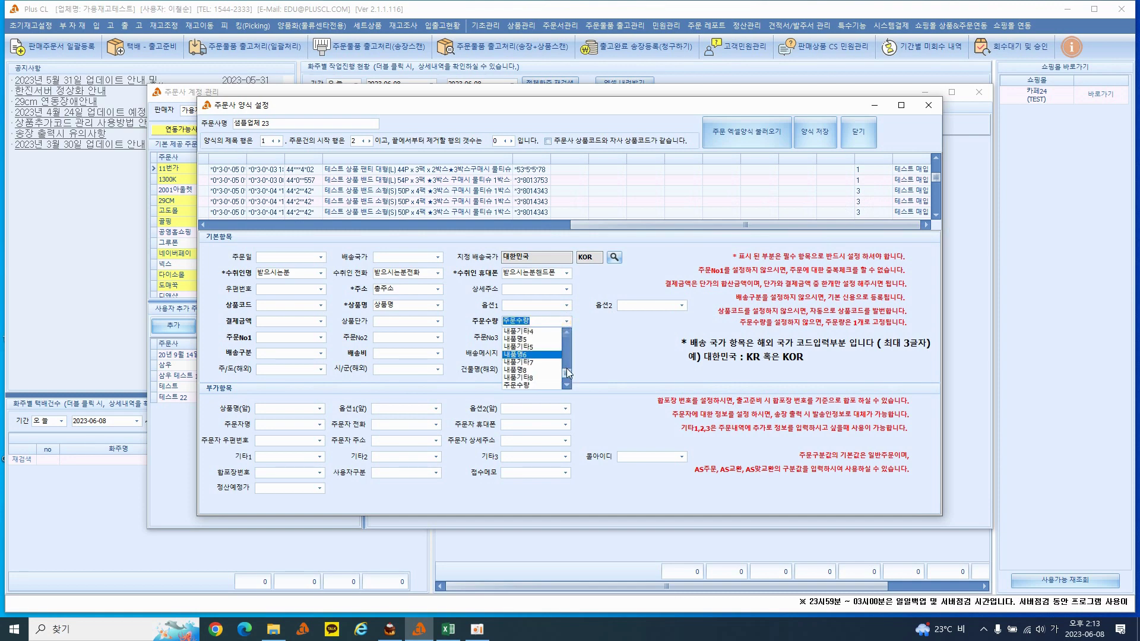
pyautogui.moveTo(568, 358); pyautogui.dragTo(568, 329)
pyautogui.click(528, 331)
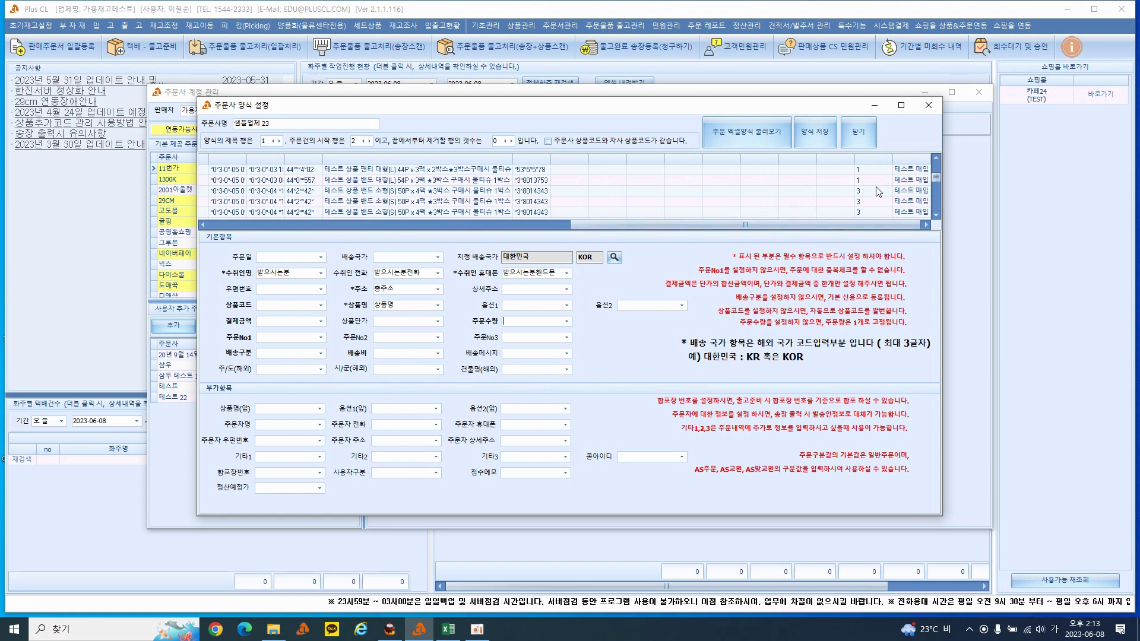
pyautogui.click(567, 321)
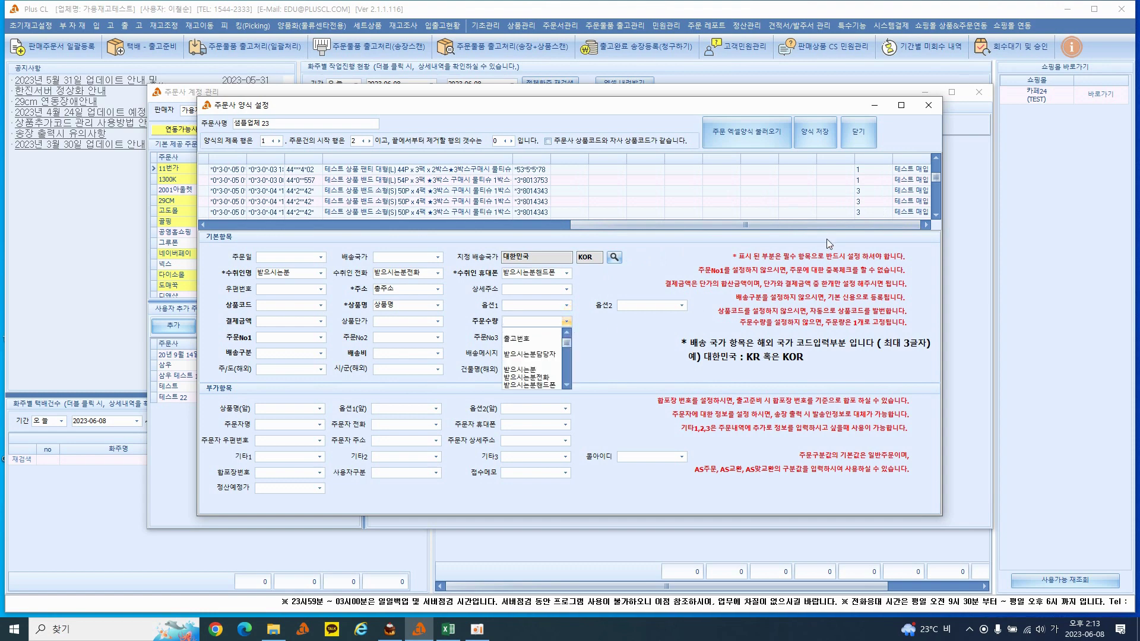
pyautogui.moveTo(567, 345); pyautogui.dragTo(568, 381)
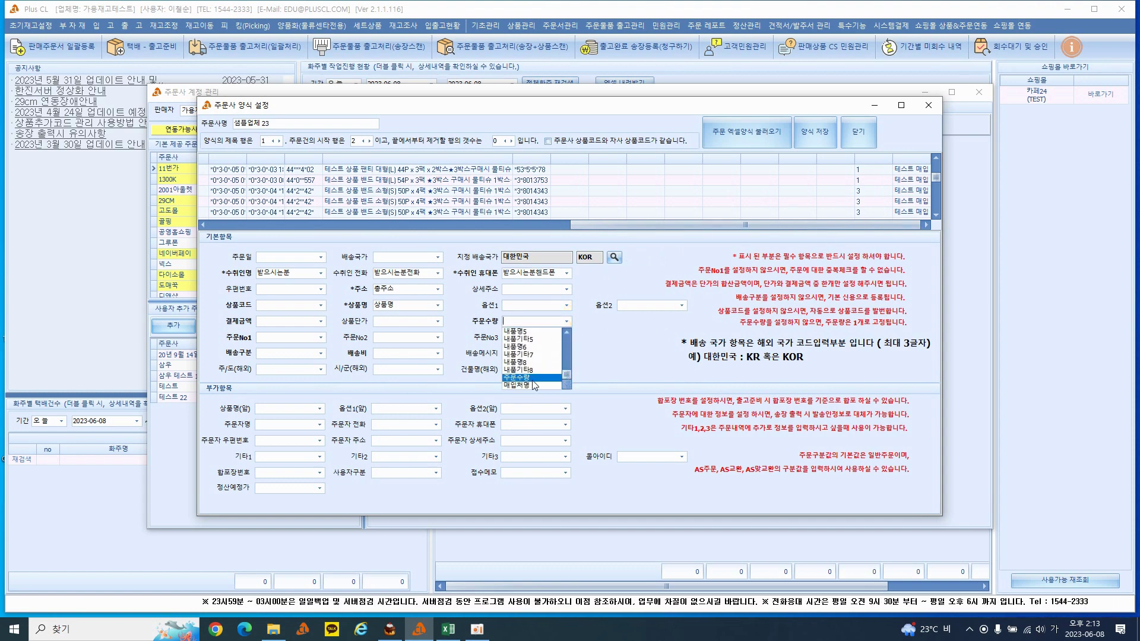
pyautogui.click(534, 377)
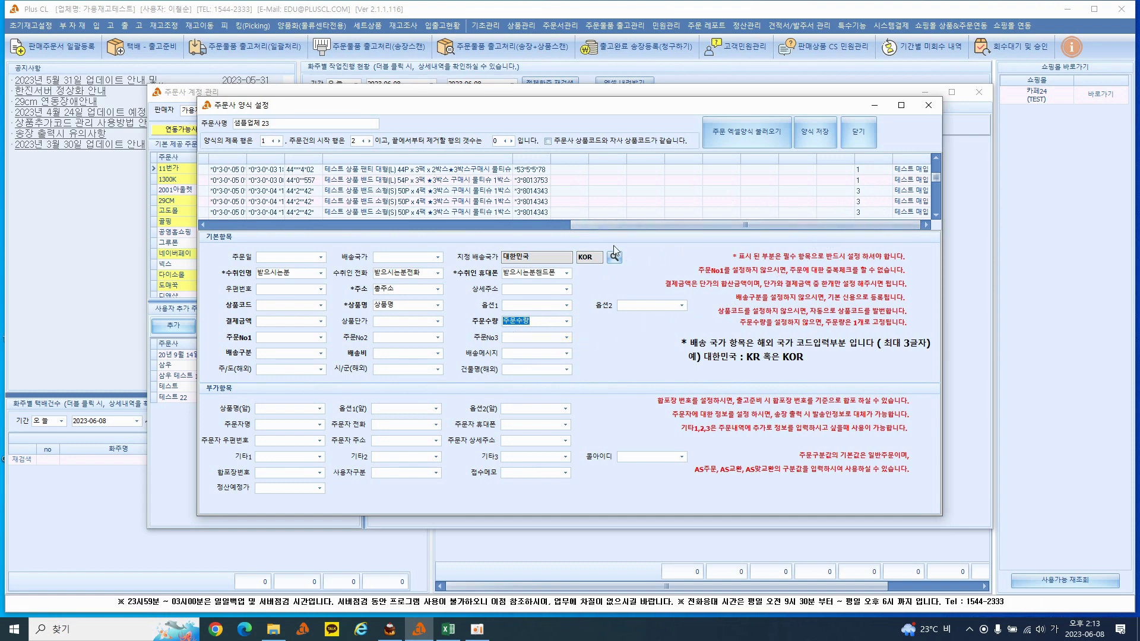
# Step: Map the 주문No1 field to the order file's 쇼핑몰주문번호 column
pyautogui.moveTo(591, 227); pyautogui.dragTo(224, 224)
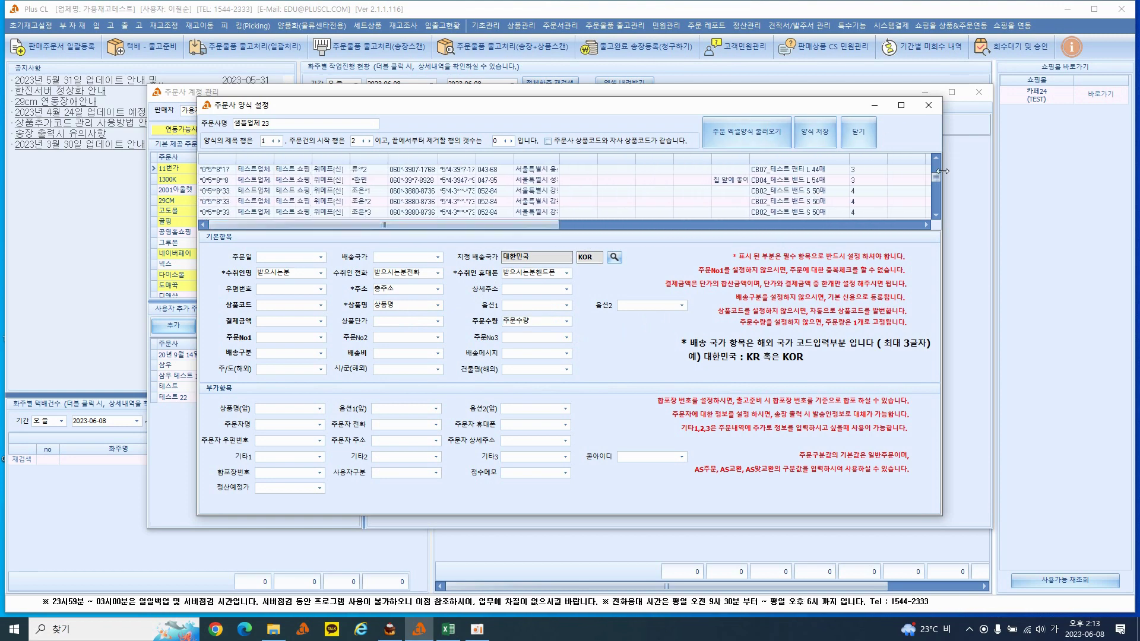
pyautogui.scroll(2, 938, 176)
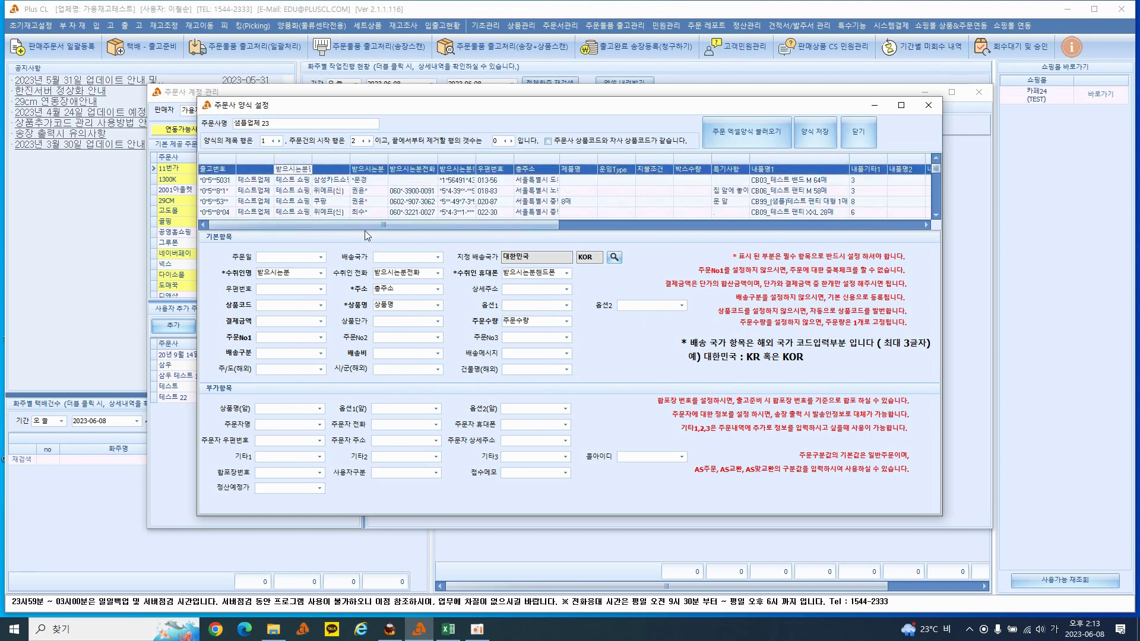
pyautogui.moveTo(376, 225); pyautogui.dragTo(322, 218)
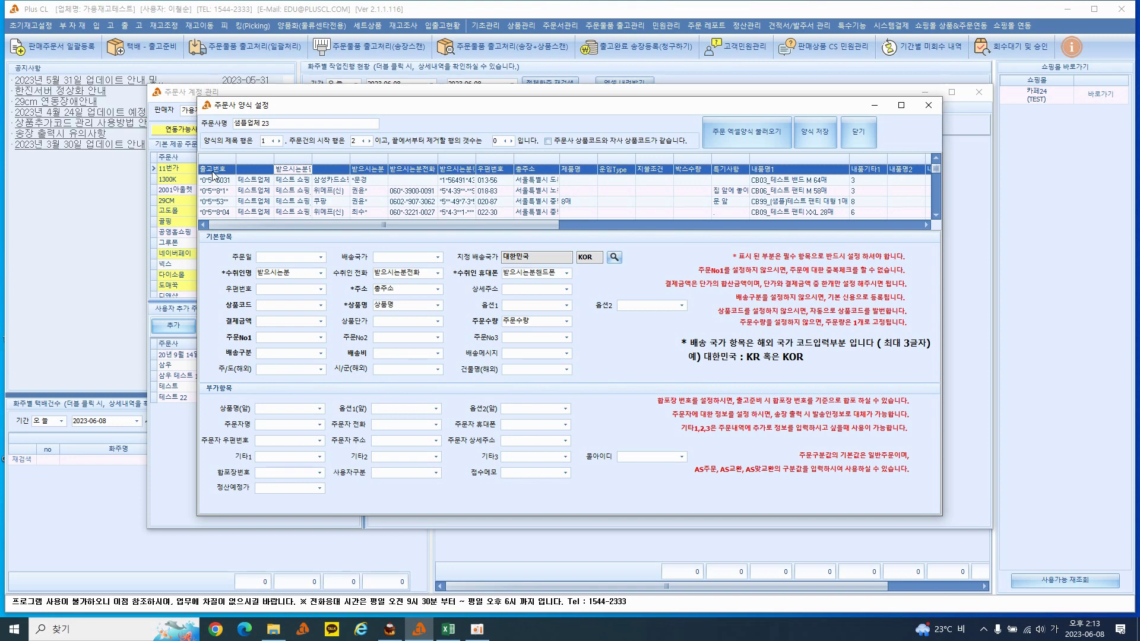
pyautogui.click(321, 339)
pyautogui.moveTo(324, 357); pyautogui.dragTo(321, 387)
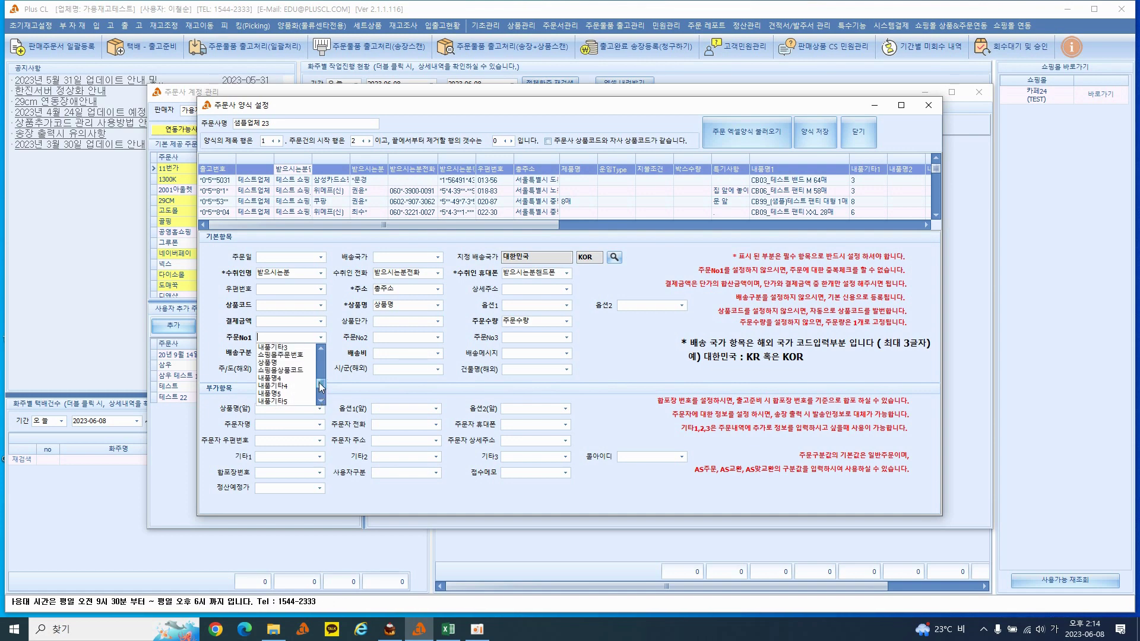
pyautogui.click(295, 356)
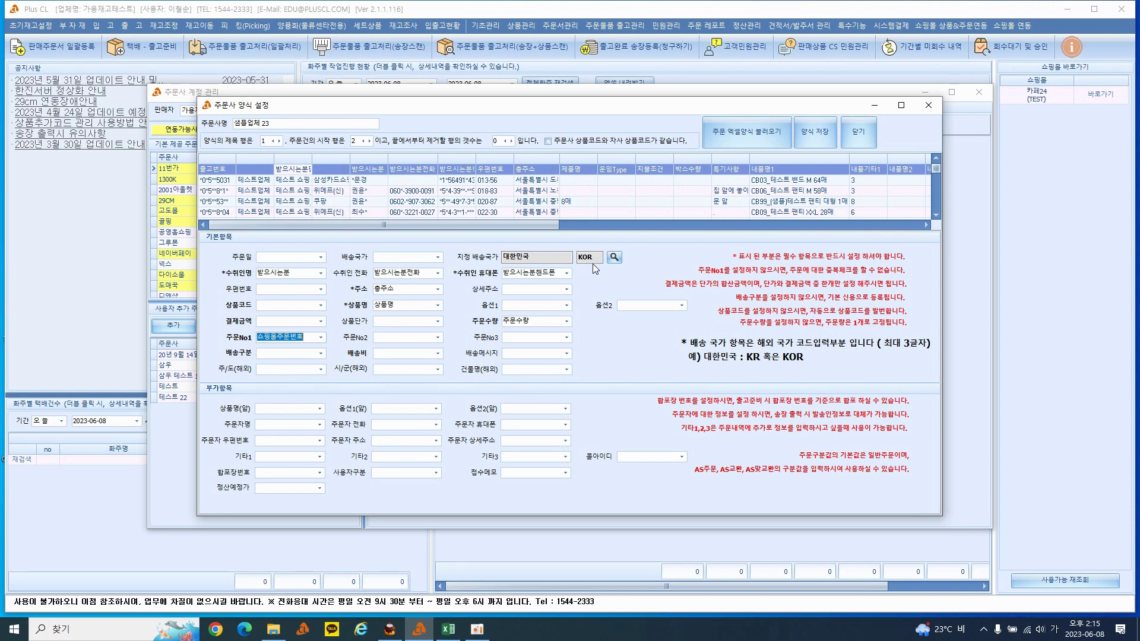
# Step: Look through the country code list for the 지정 배송국가 field and leave it without choosing a country
pyautogui.click(613, 258)
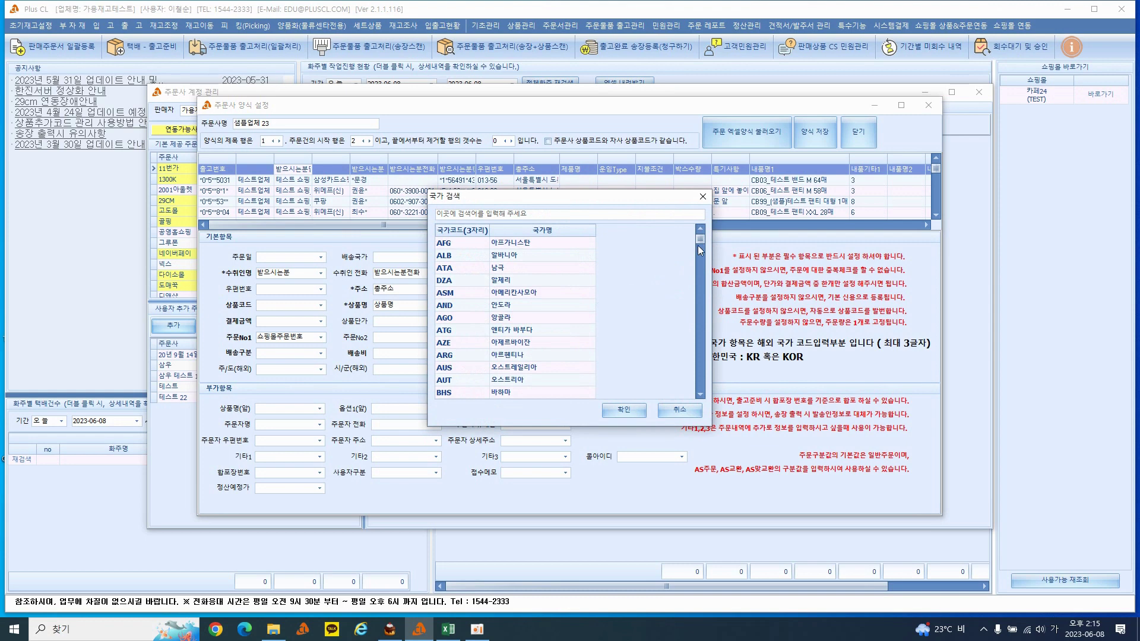
pyautogui.moveTo(700, 240); pyautogui.dragTo(694, 367)
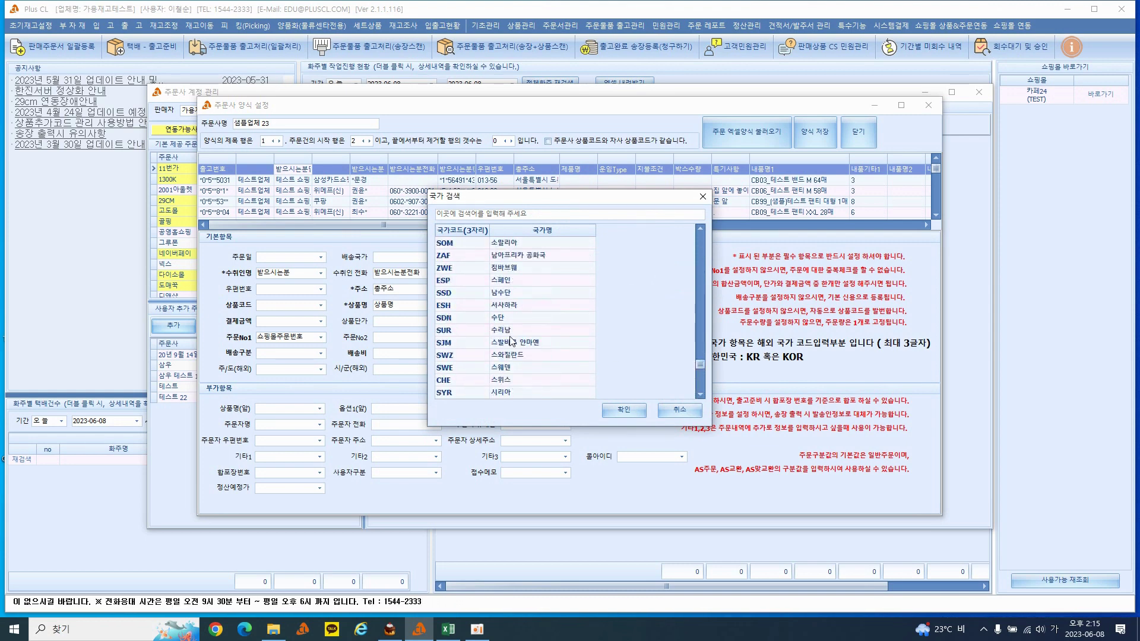
pyautogui.click(679, 415)
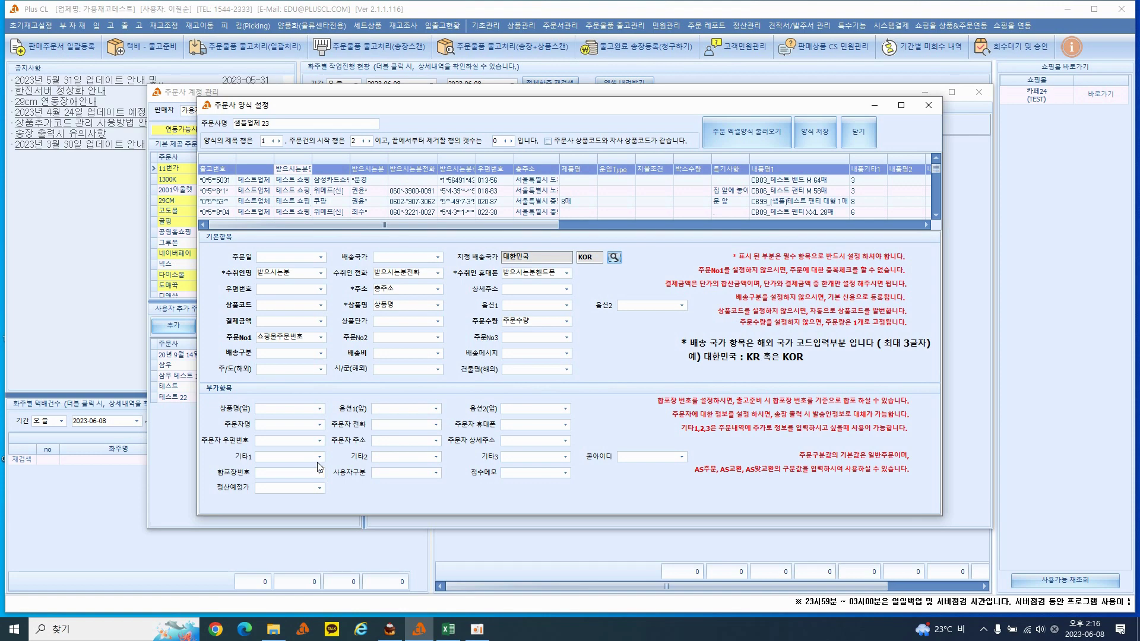
# Step: Examine the file columns offered for the 주문자명 field without selecting one
pyautogui.click(319, 425)
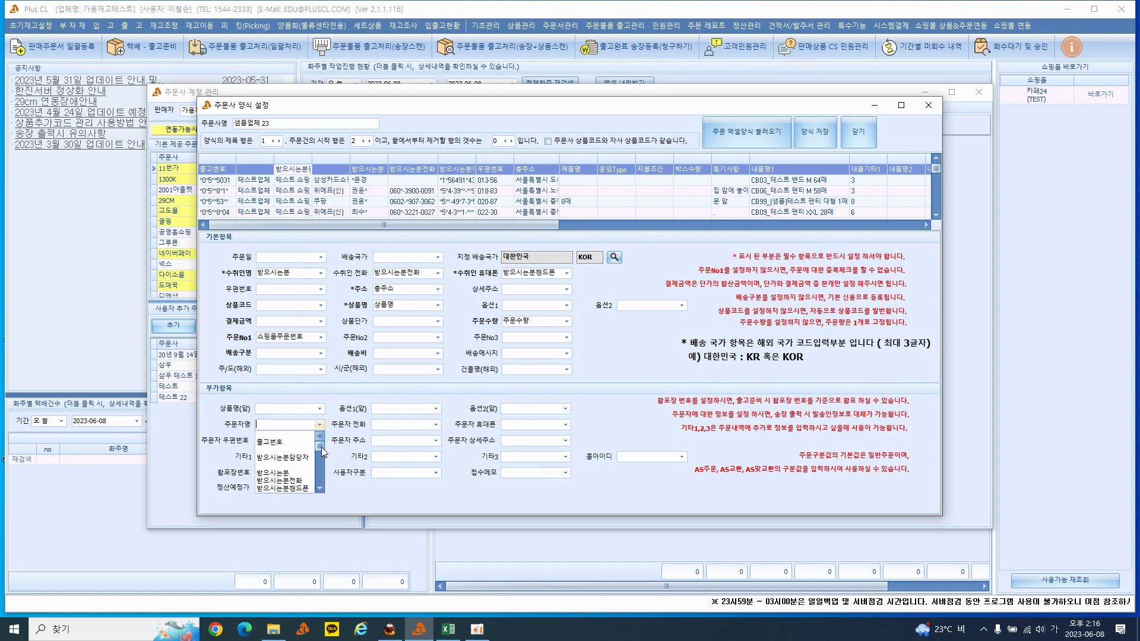
pyautogui.moveTo(322, 447)
pyautogui.mouseDown()
pyautogui.moveTo(322, 481)
pyautogui.moveTo(310, 436)
pyautogui.mouseUp()
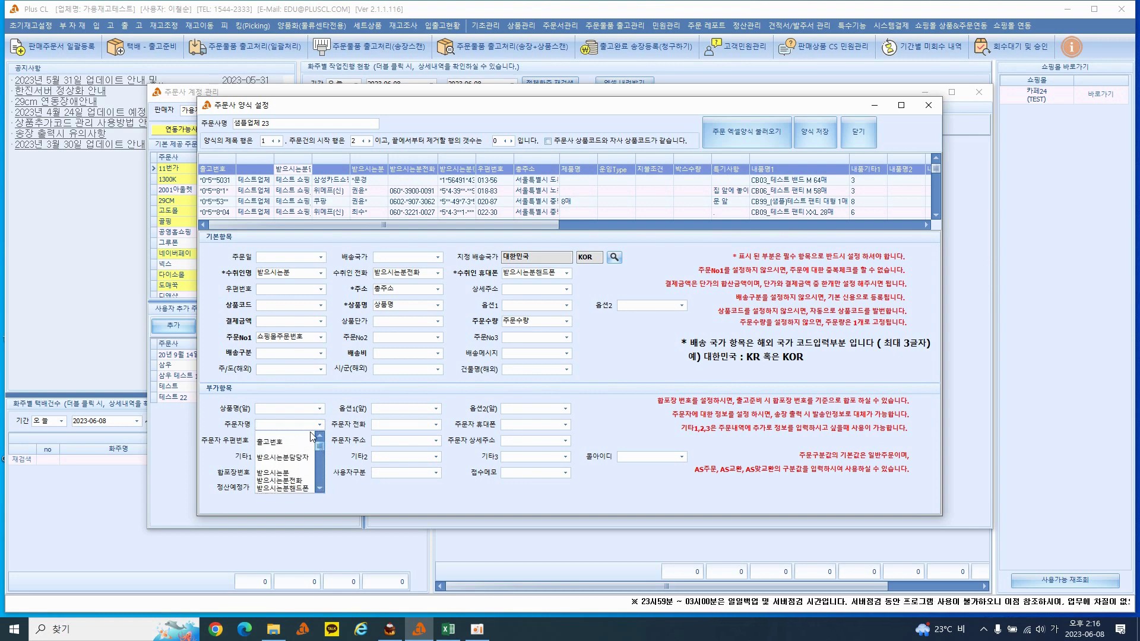
pyautogui.click(340, 425)
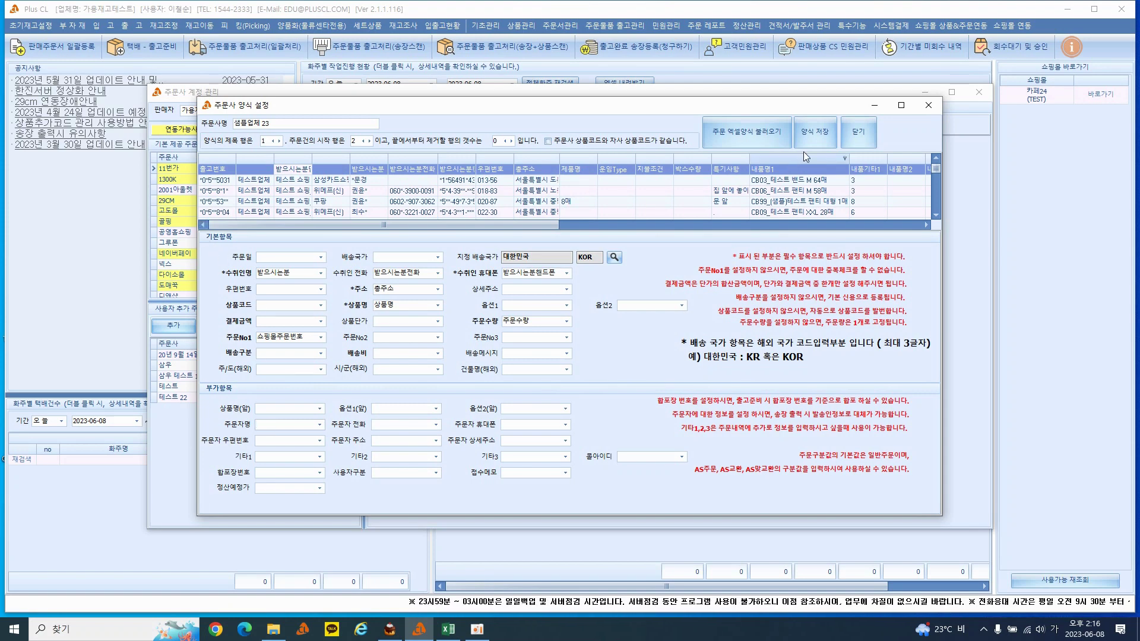
# Step: Save the order form settings of 샘플업체 23 and accept the notices
pyautogui.click(819, 139)
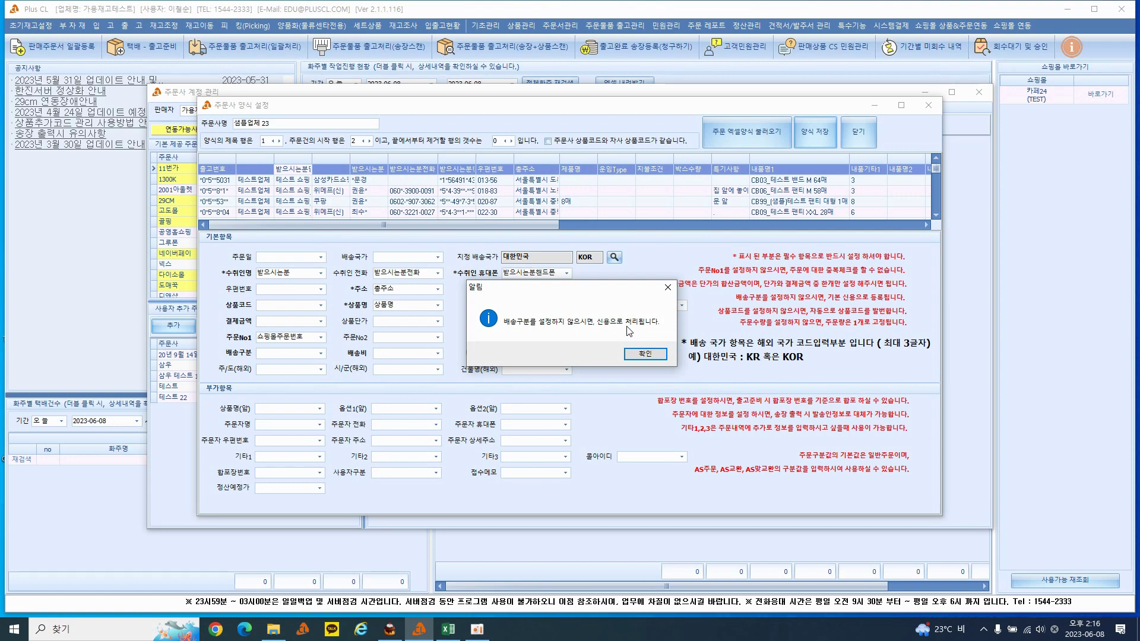
pyautogui.click(640, 355)
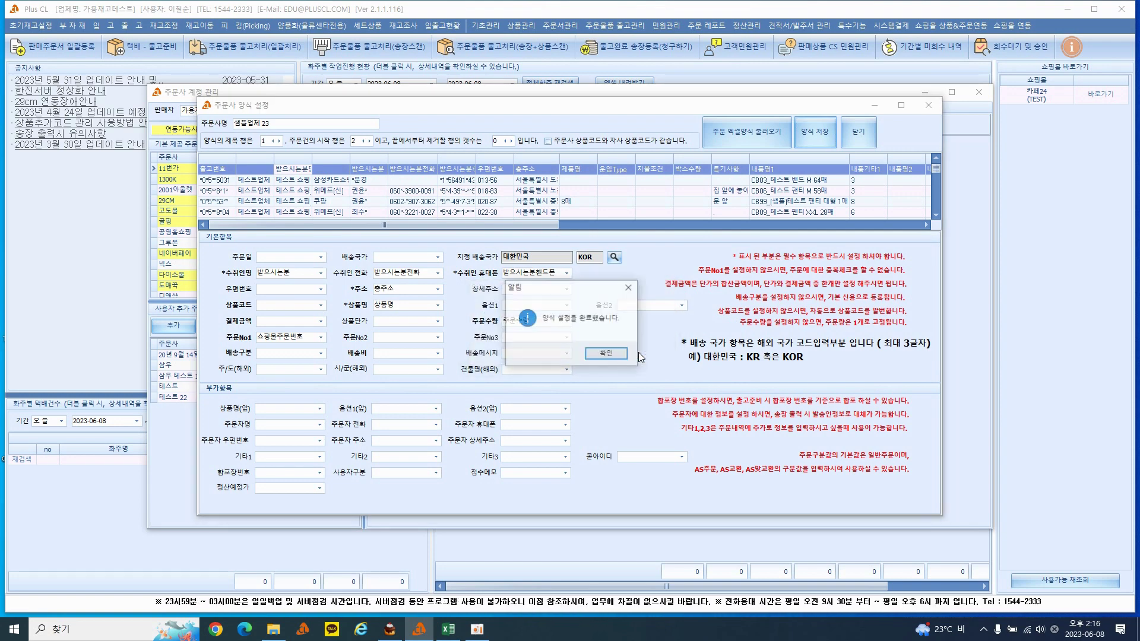
pyautogui.click(605, 353)
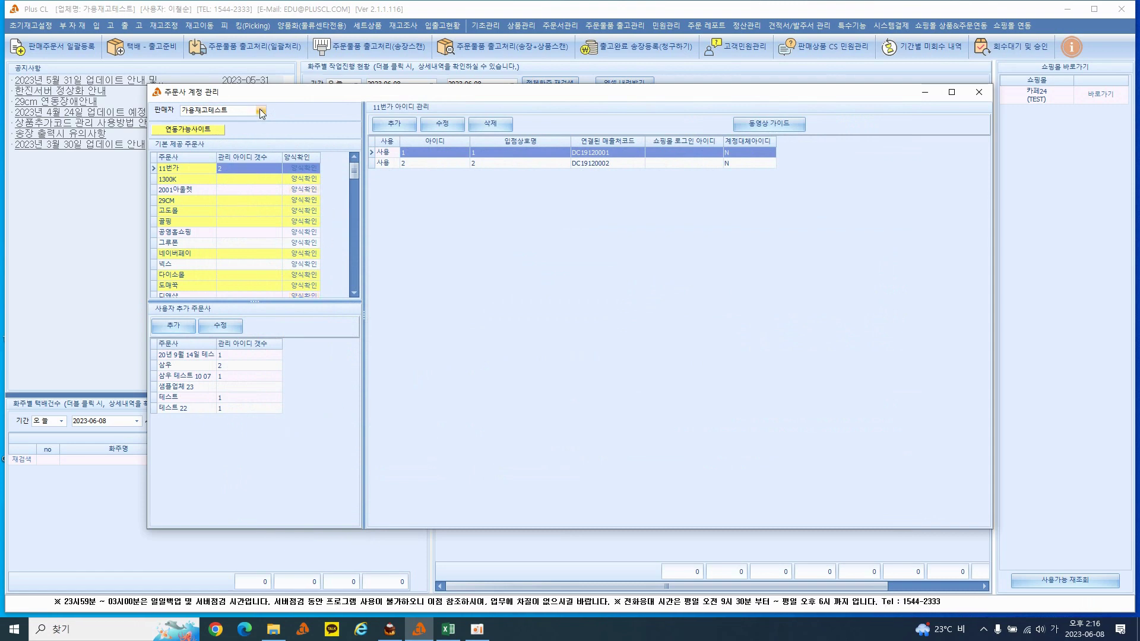
# Step: Reopen the order company account management (주문사 계정 관리) and select 샘플업체 23 among the user-added companies
pyautogui.click(979, 92)
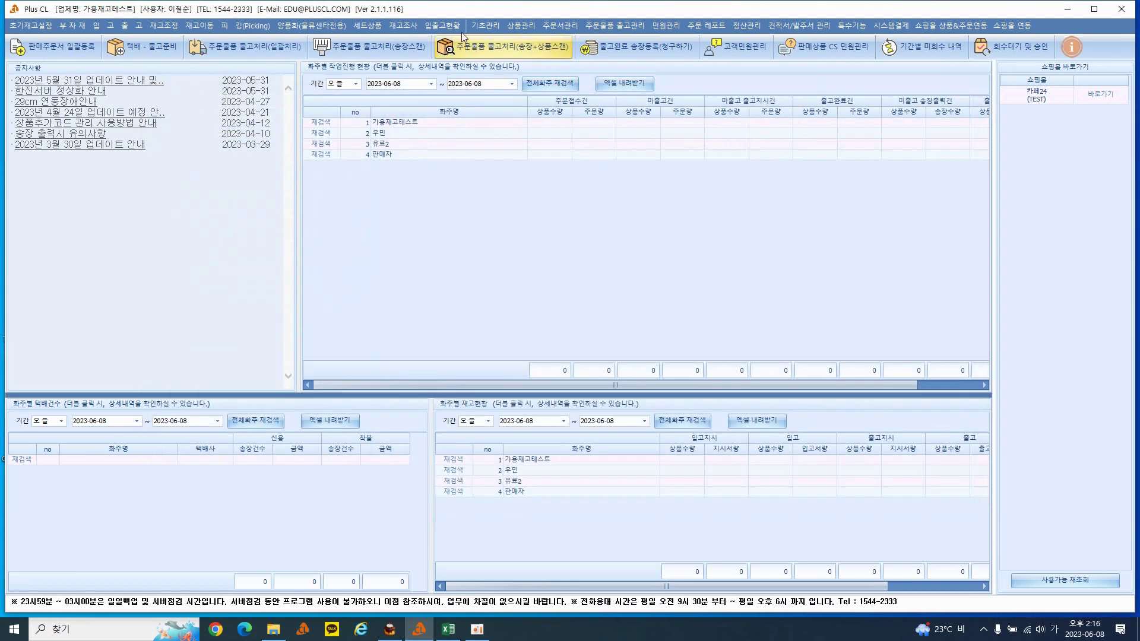
pyautogui.click(485, 26)
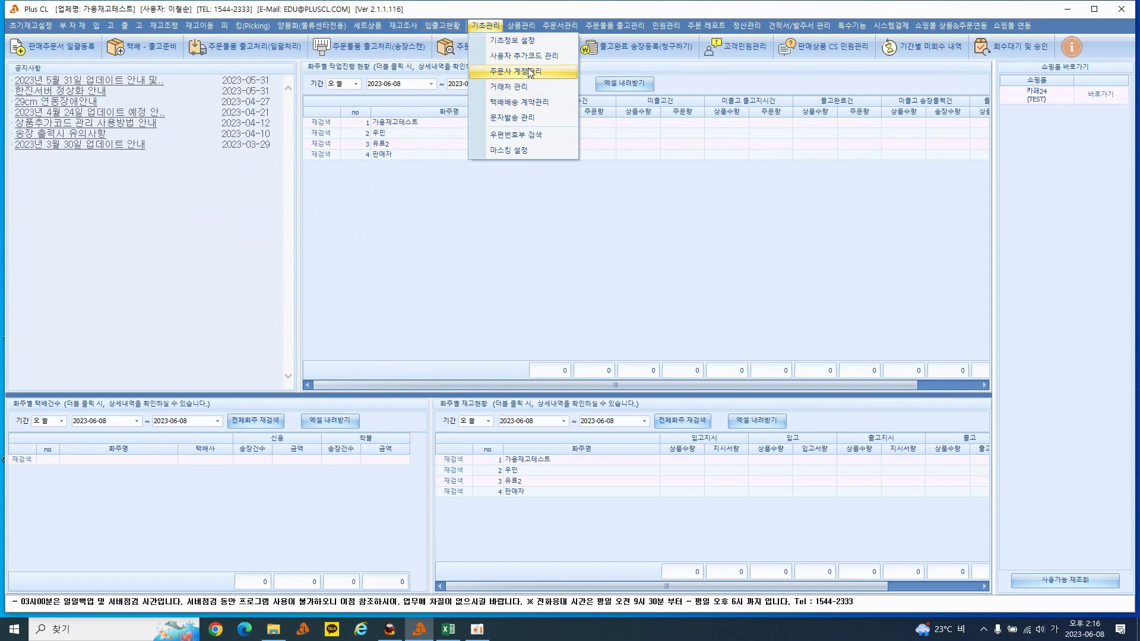
pyautogui.click(530, 72)
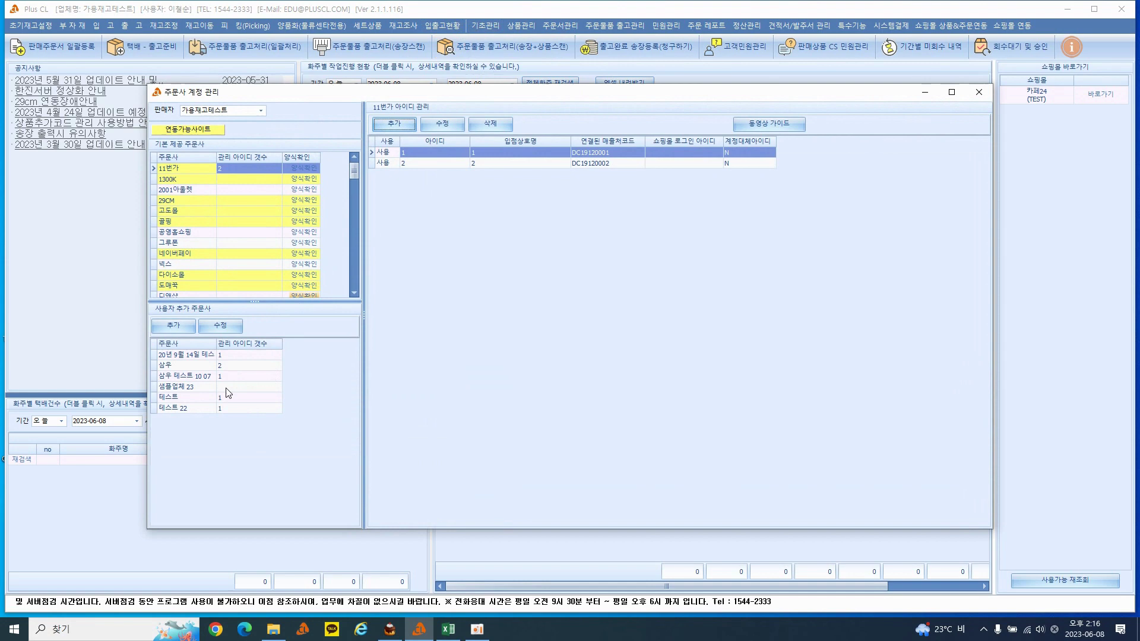
pyautogui.click(194, 389)
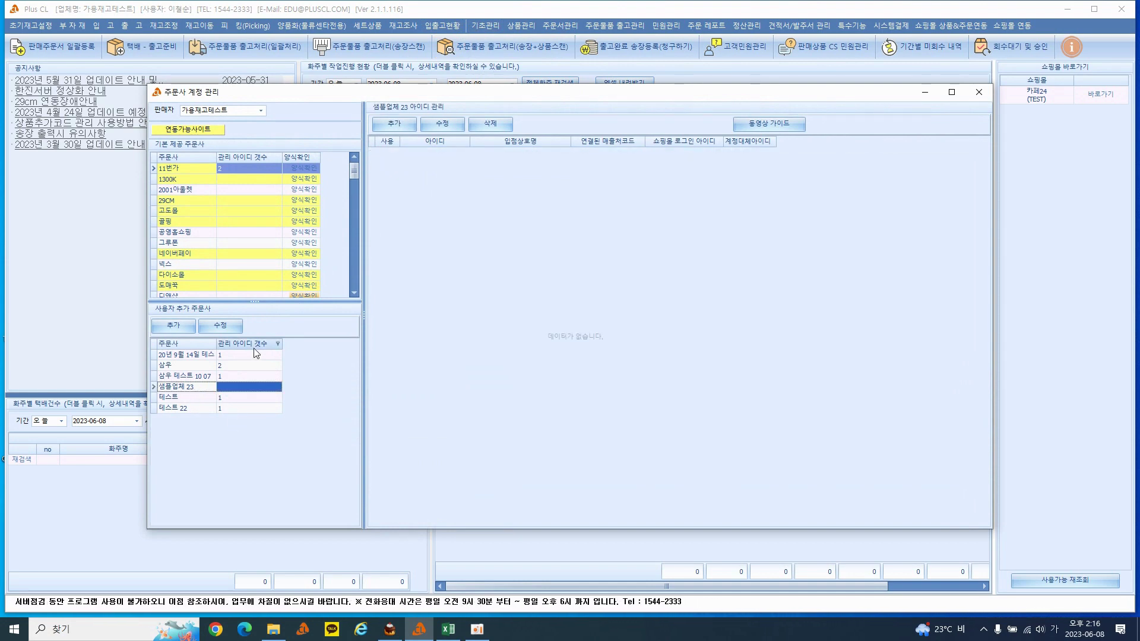
pyautogui.click(228, 397)
pyautogui.click(231, 389)
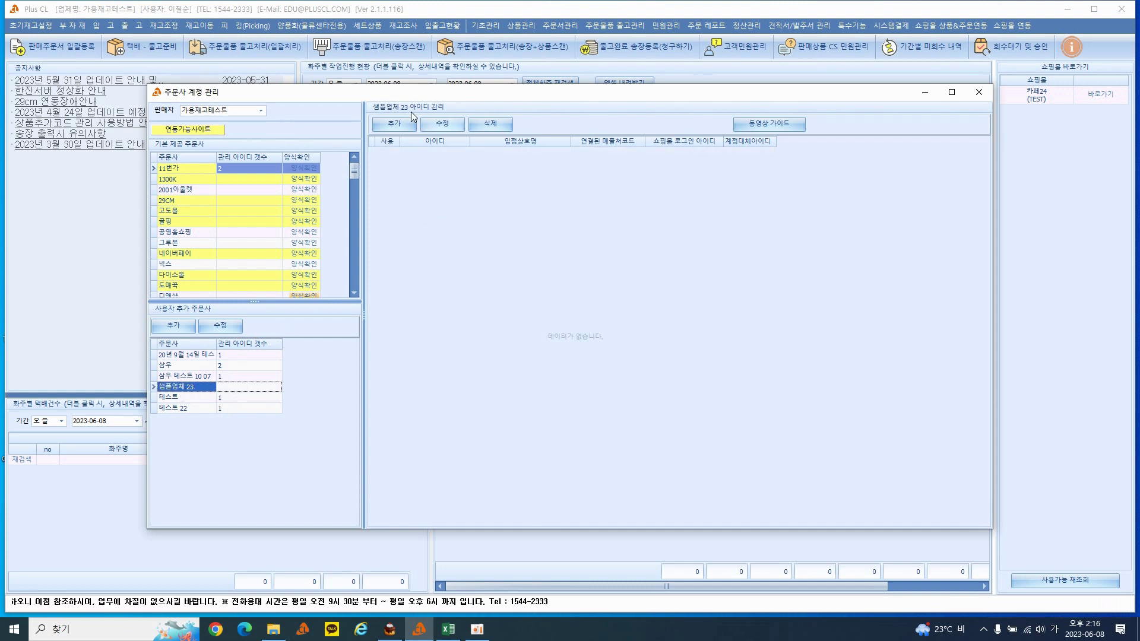
# Step: Register a new ID for 샘플업체 23 with 아이디 샘플업체 and 입점상호명 샘플업체
pyautogui.click(397, 127)
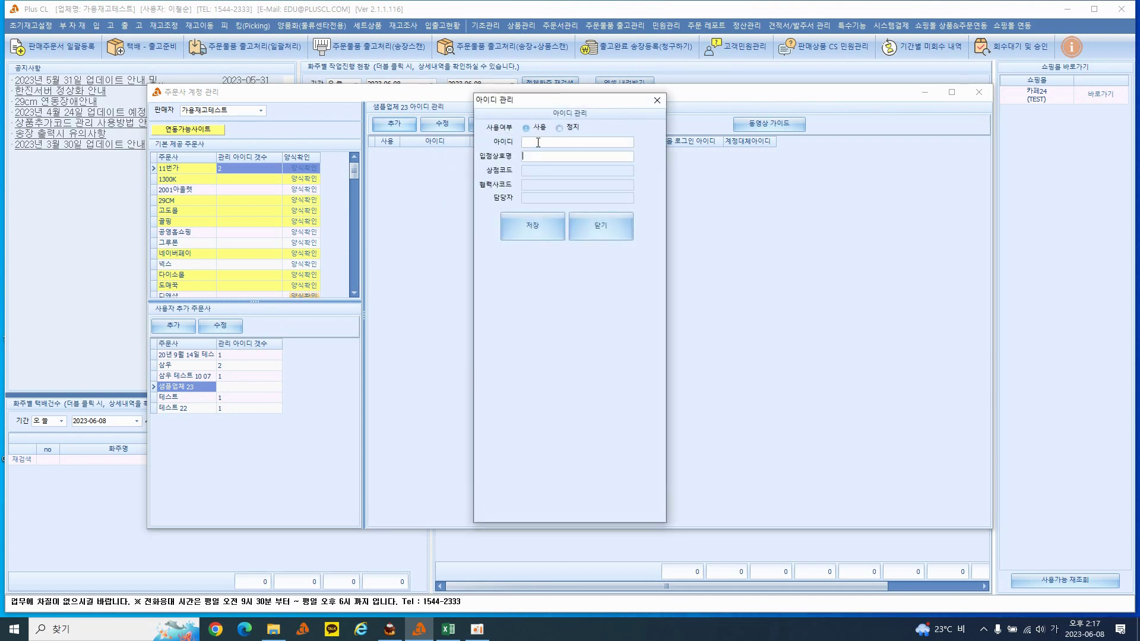
pyautogui.write('샘플업')
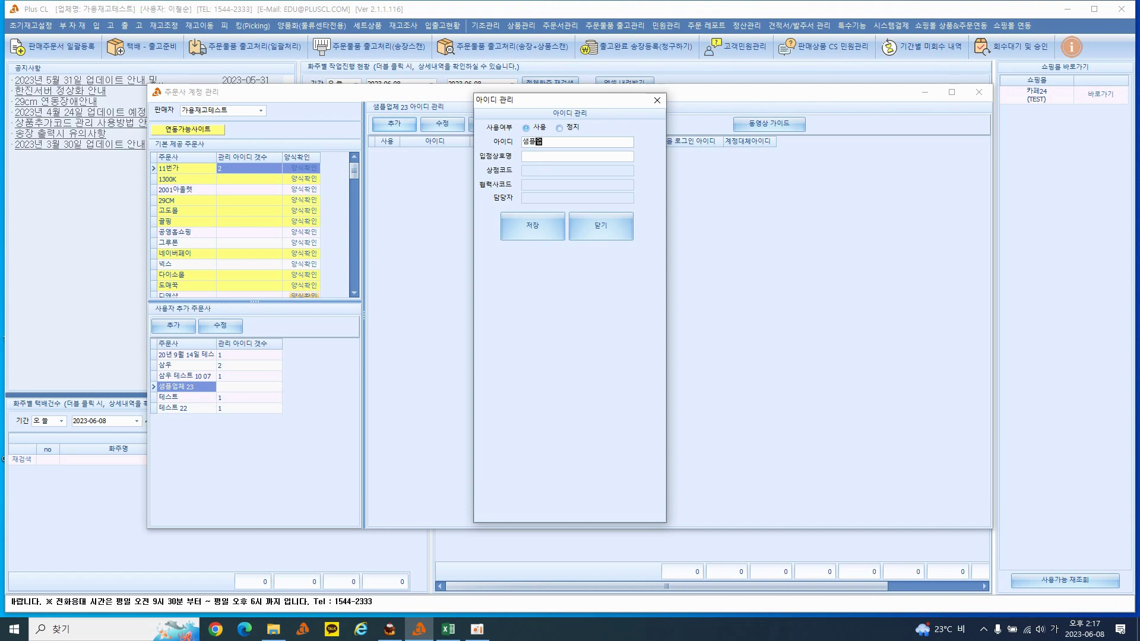
pyautogui.write('체')
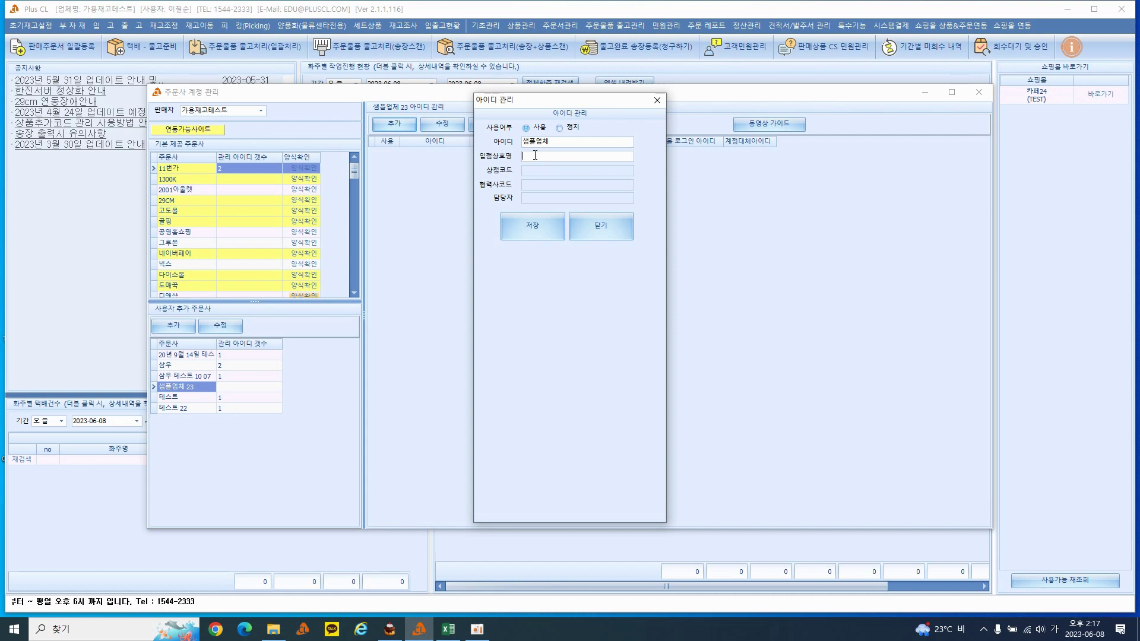
pyautogui.write('플업체')
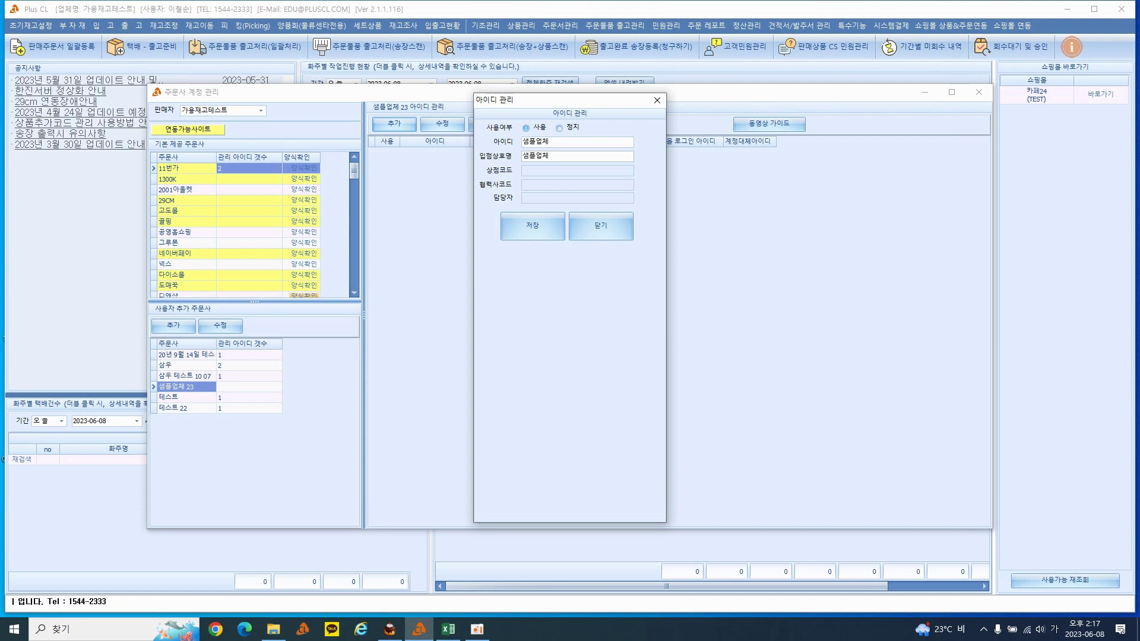
pyautogui.click(533, 228)
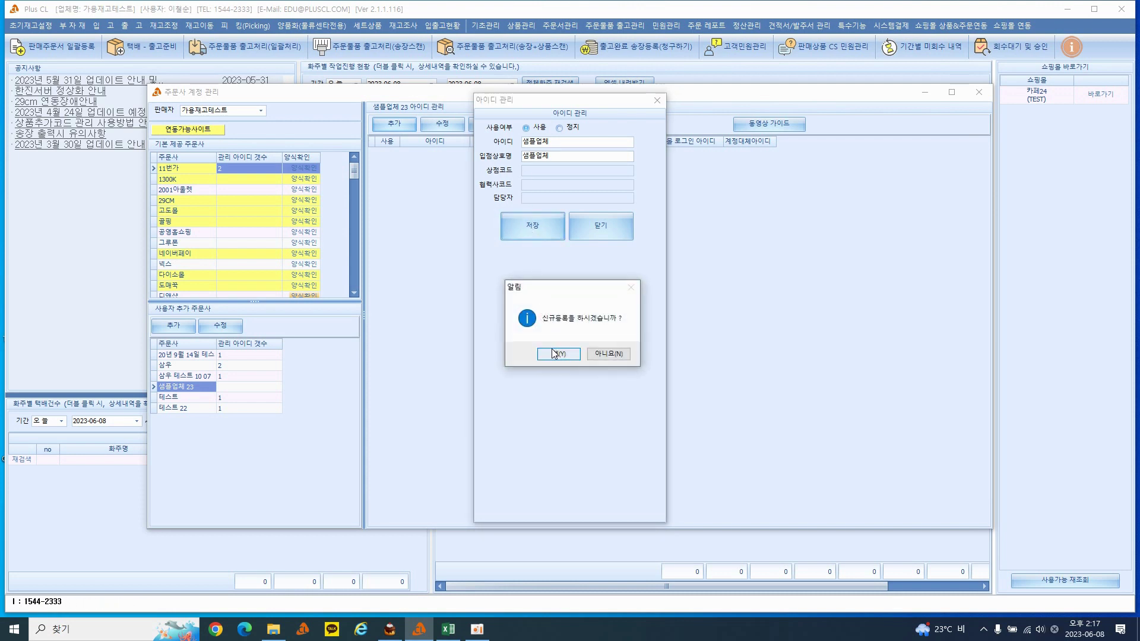
pyautogui.click(554, 354)
pyautogui.click(599, 215)
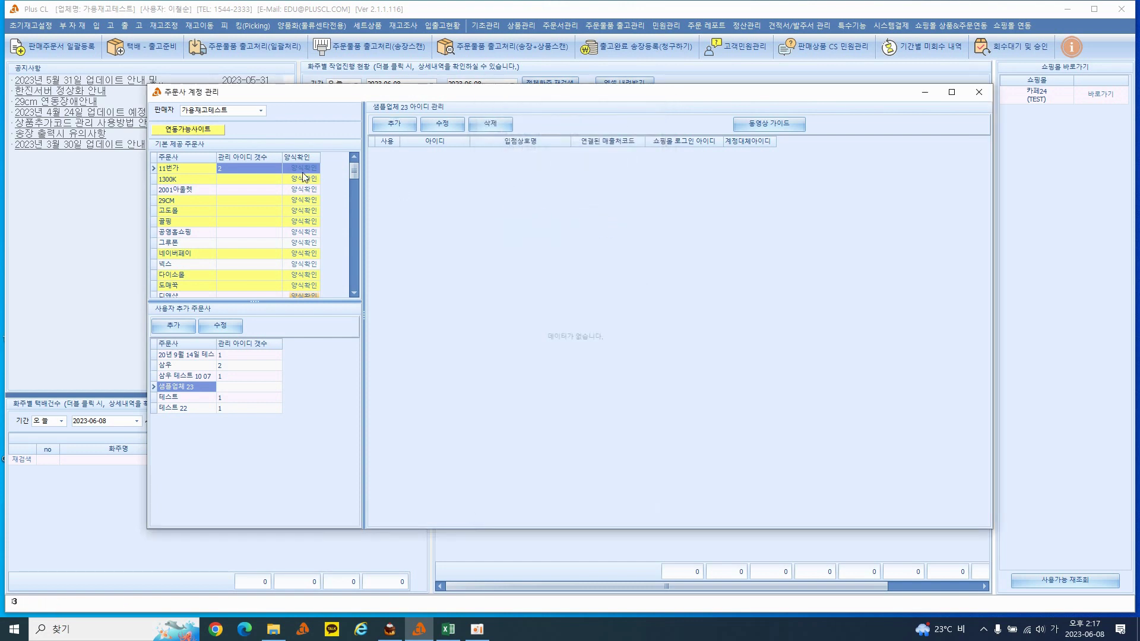
# Step: Check the registered ID entry of 샘플업체 23, reopening the order company account management to refresh the list
pyautogui.click(221, 386)
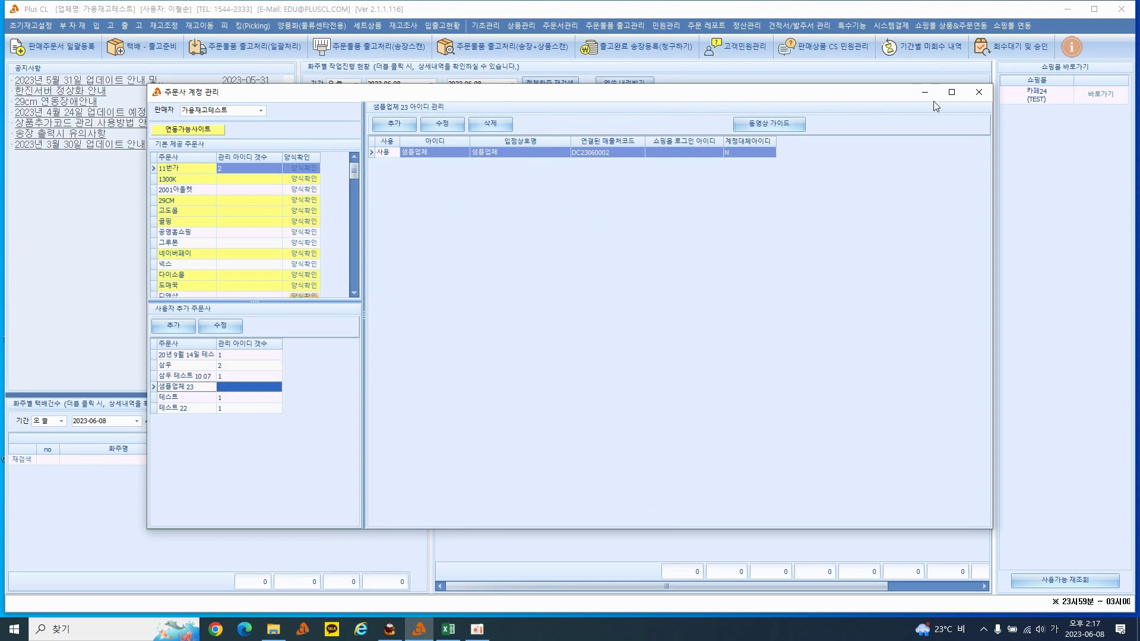
pyautogui.click(979, 92)
pyautogui.click(485, 25)
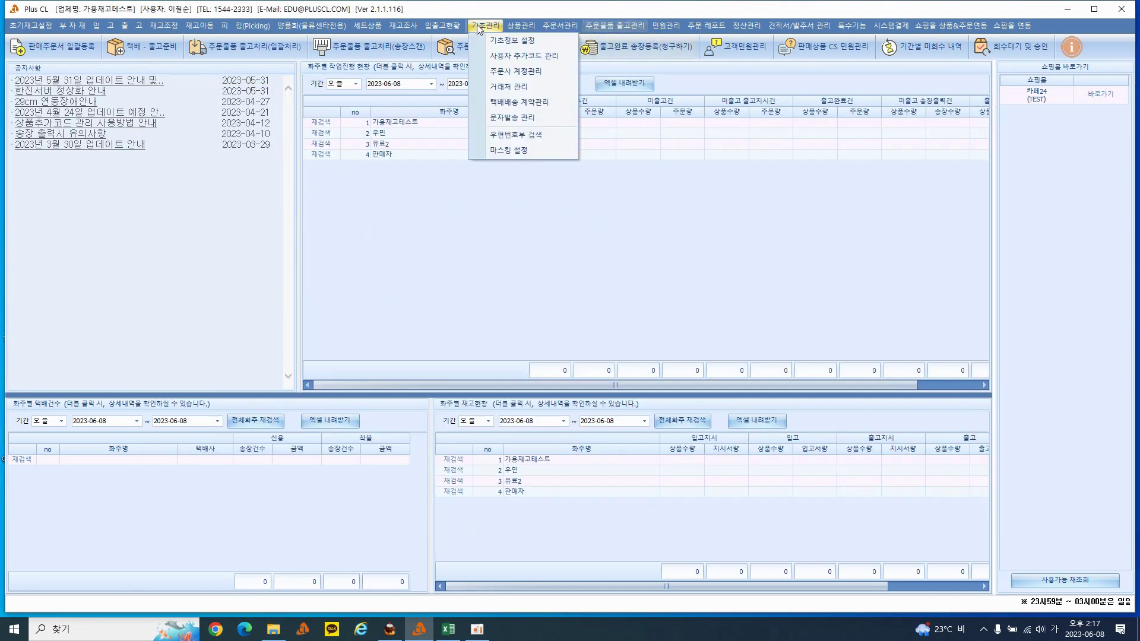
pyautogui.click(514, 71)
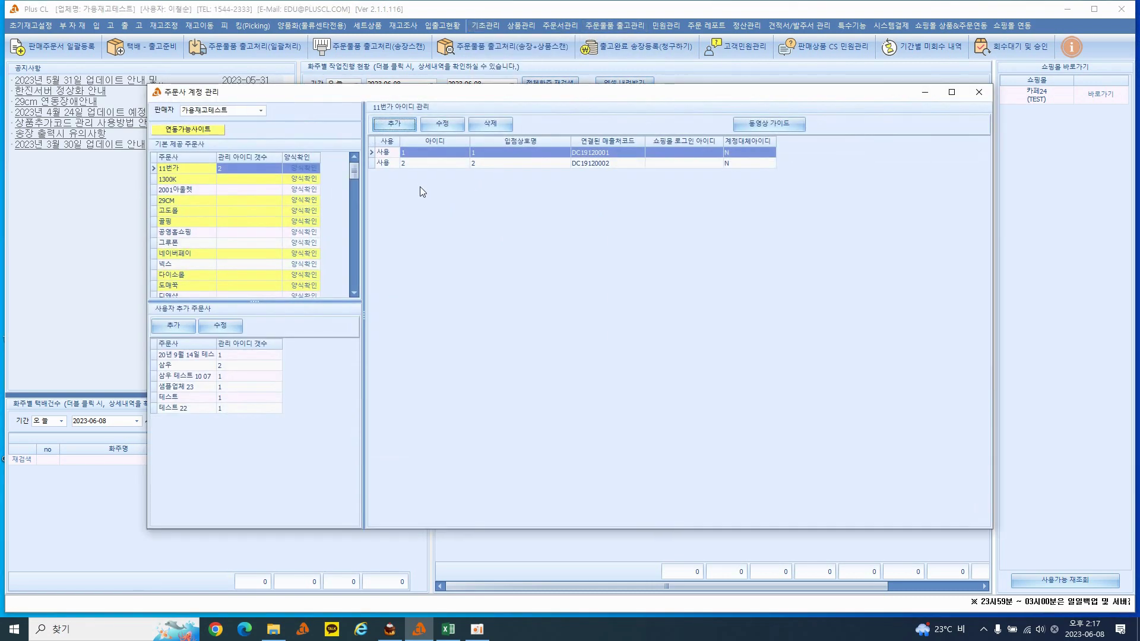
pyautogui.click(212, 387)
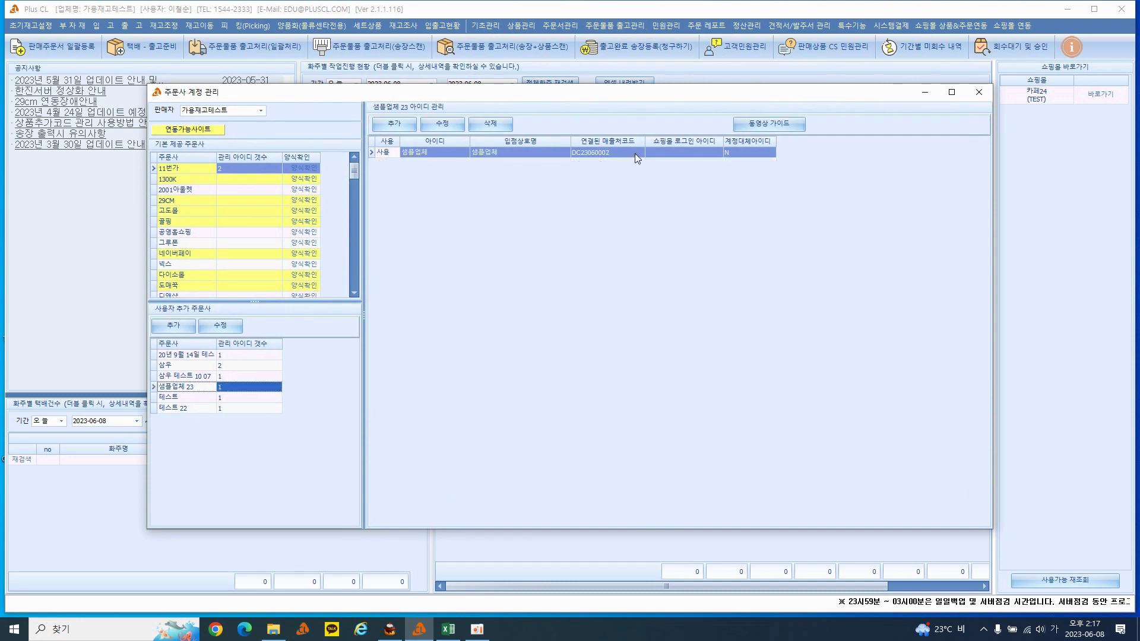
# Step: Review the saved order form settings (주문사 양식 설정) of 샘플업체 23 and close them along with the order company account management
pyautogui.doubleClick(226, 392)
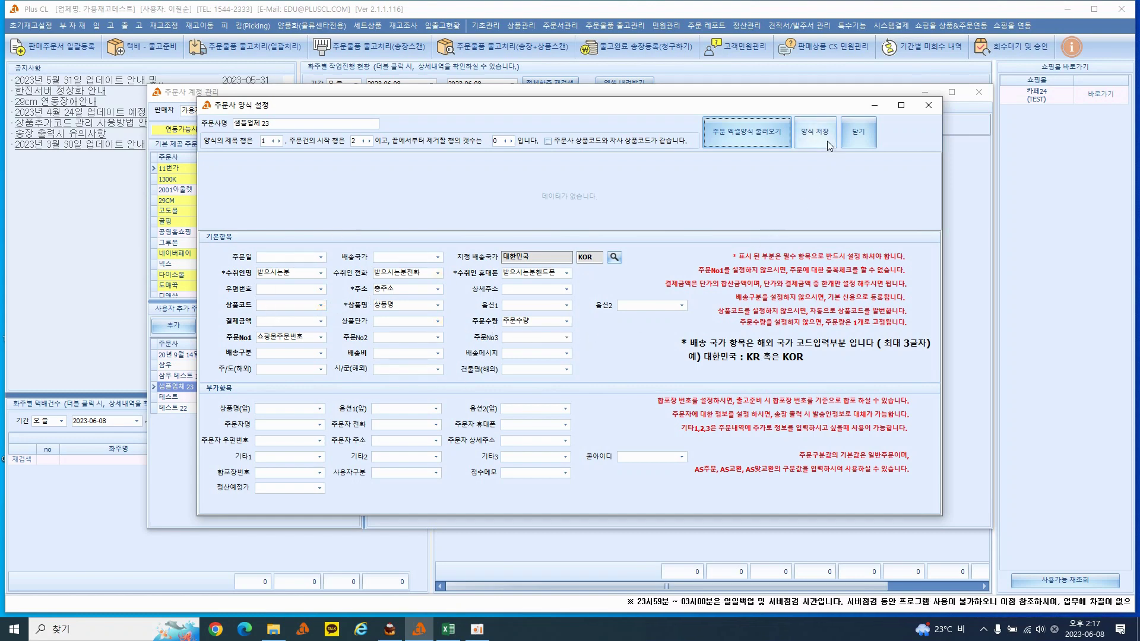
pyautogui.click(862, 139)
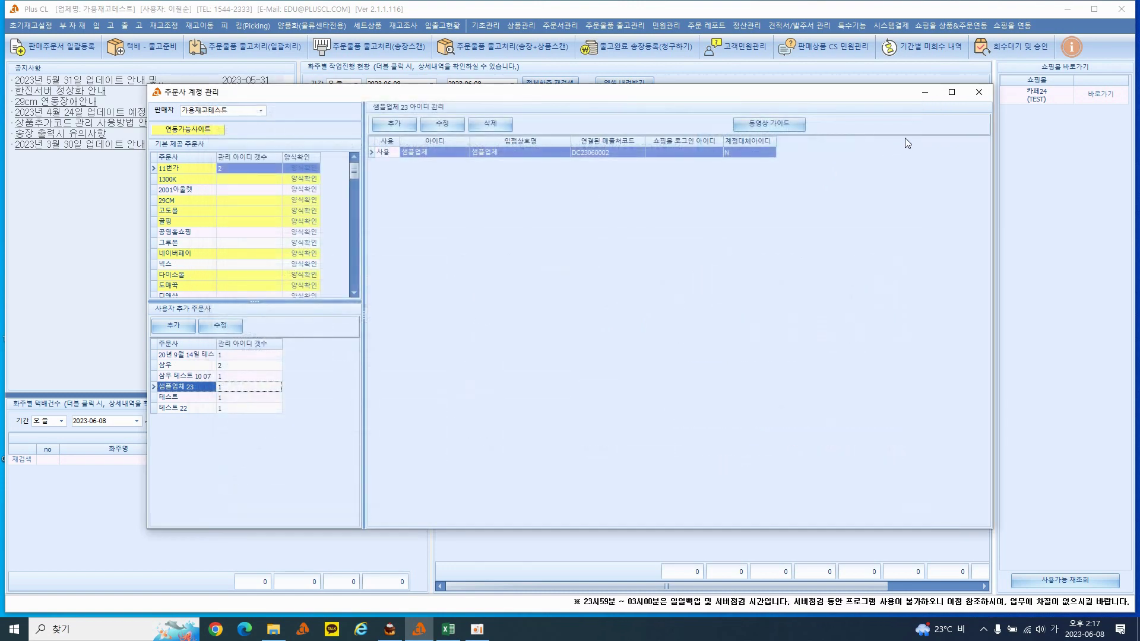
pyautogui.click(978, 92)
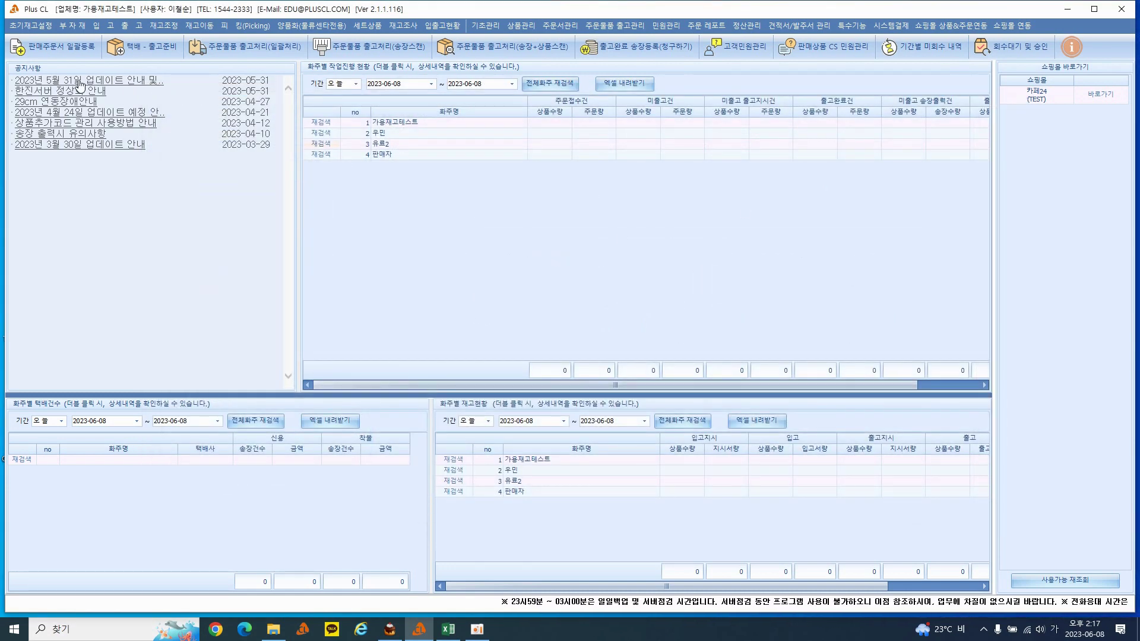
# Step: Open the bulk sales order registration (판매주문서 일괄등록) for seller 가용재고테스트 and warehouse 가용재고창고, with 샘플업체 23 as the order company
pyautogui.click(64, 52)
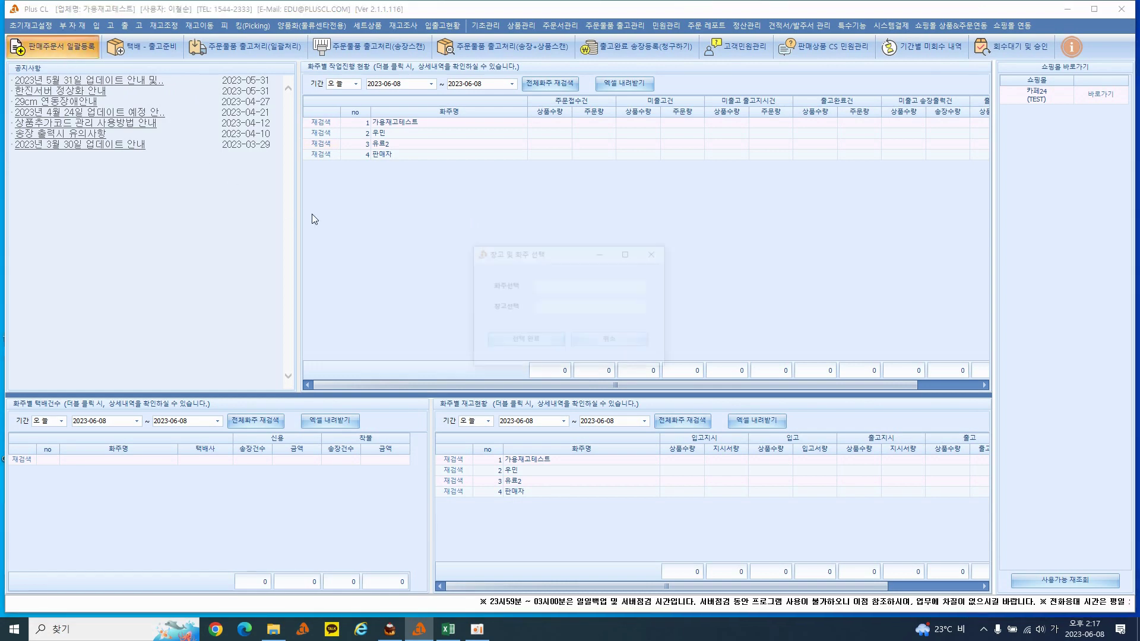
pyautogui.click(515, 354)
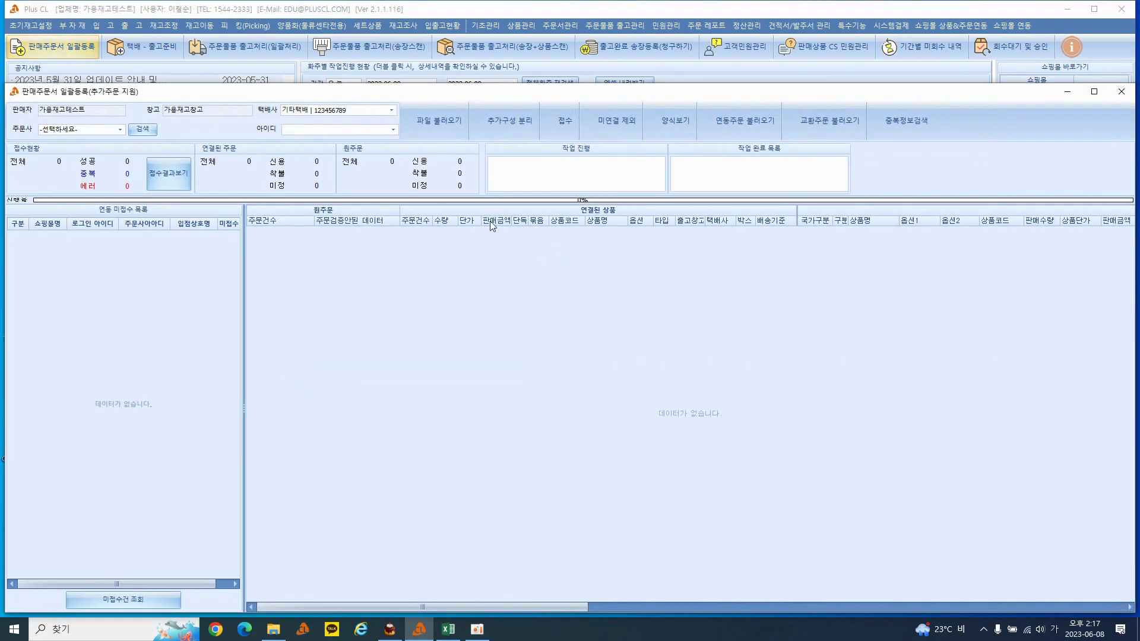
pyautogui.click(120, 130)
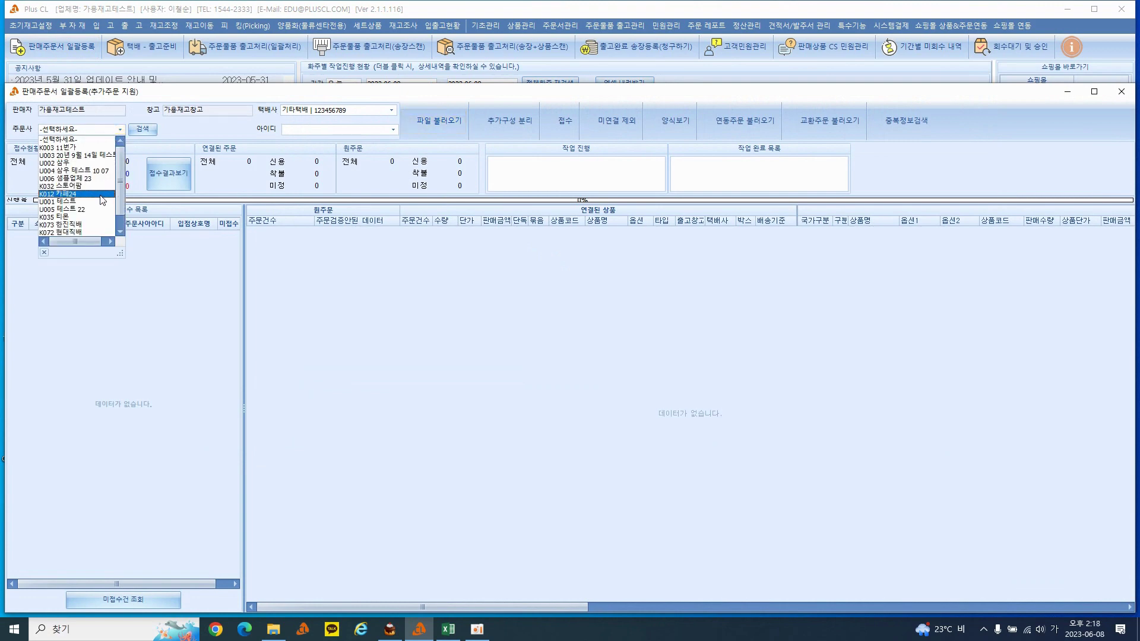
pyautogui.moveTo(119, 185); pyautogui.dragTo(123, 154)
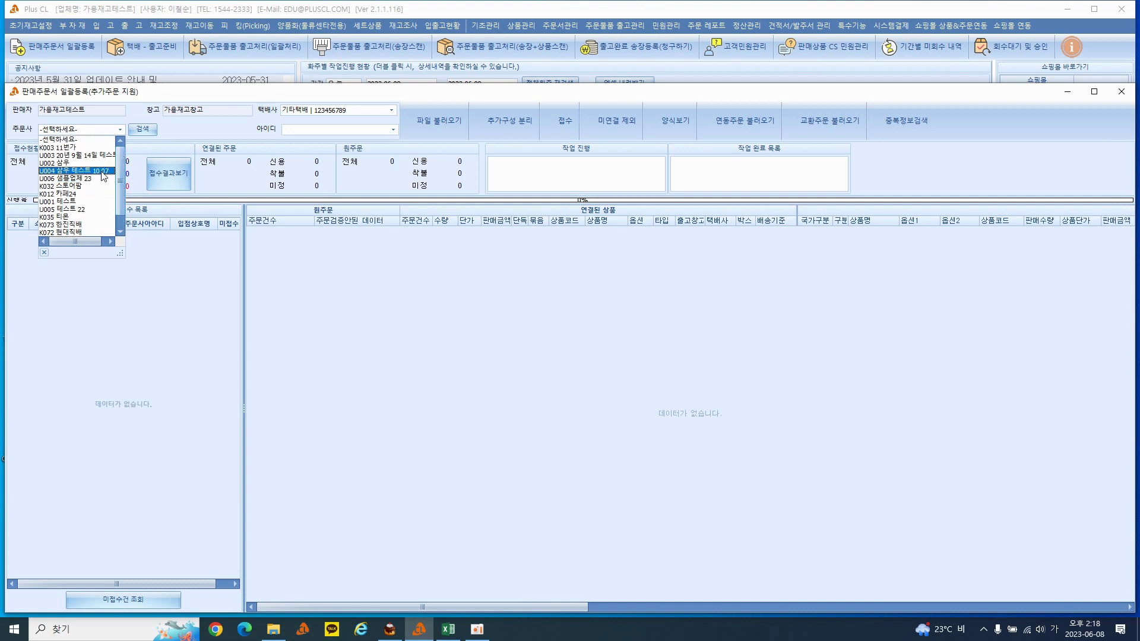
pyautogui.click(65, 178)
# Step: Load the order file 테스트용 주문서 파일 into the bulk registration, dismiss the notice and close the registration window
pyautogui.click(456, 119)
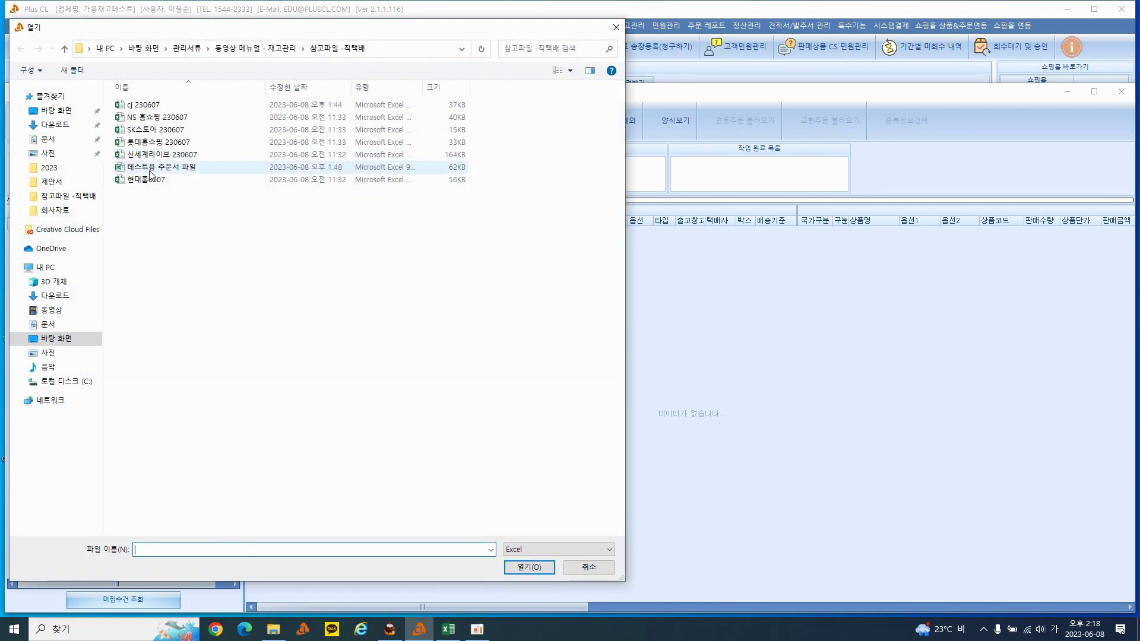
pyautogui.doubleClick(150, 171)
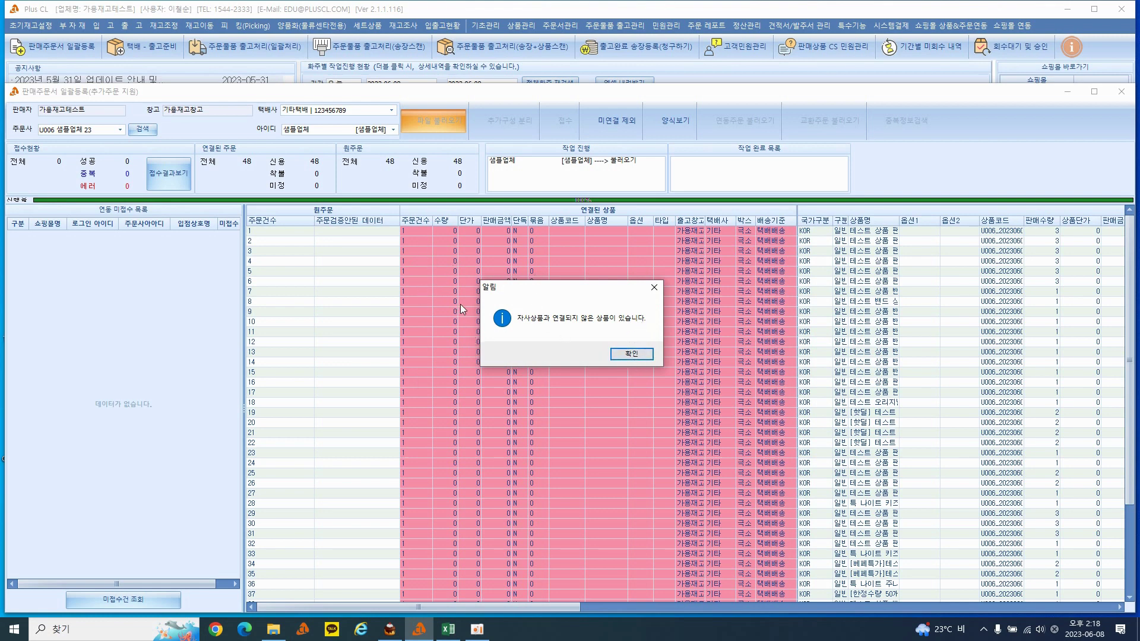
pyautogui.click(653, 289)
pyautogui.click(1125, 97)
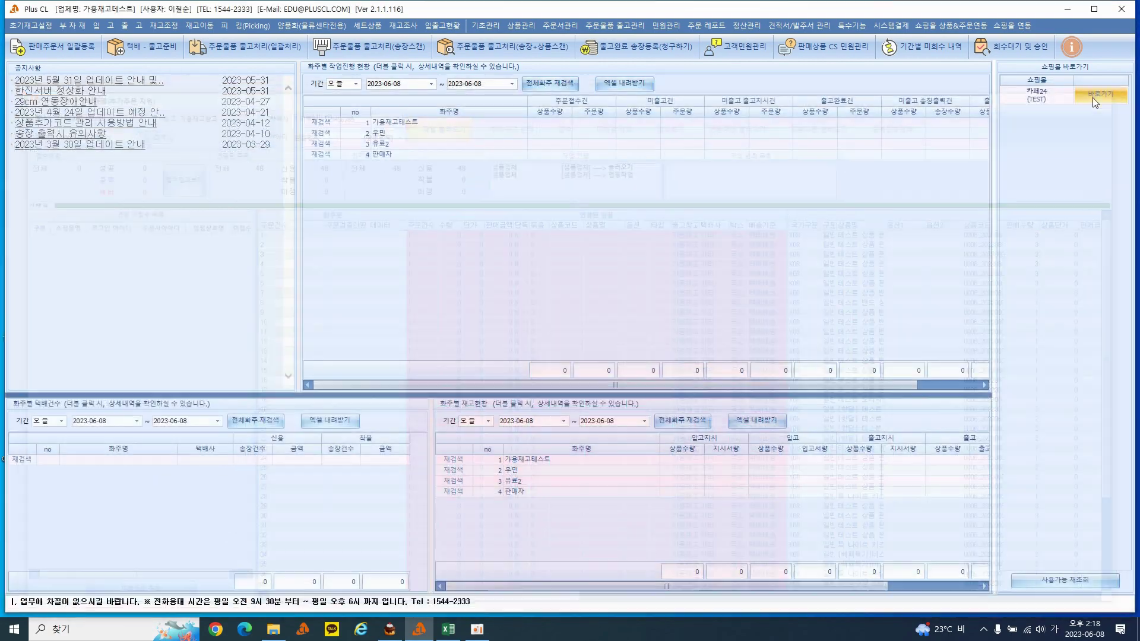
# Step: Reopen the order company account management (주문사 계정관리) and open the order form settings of 샘플업체 23
pyautogui.click(485, 26)
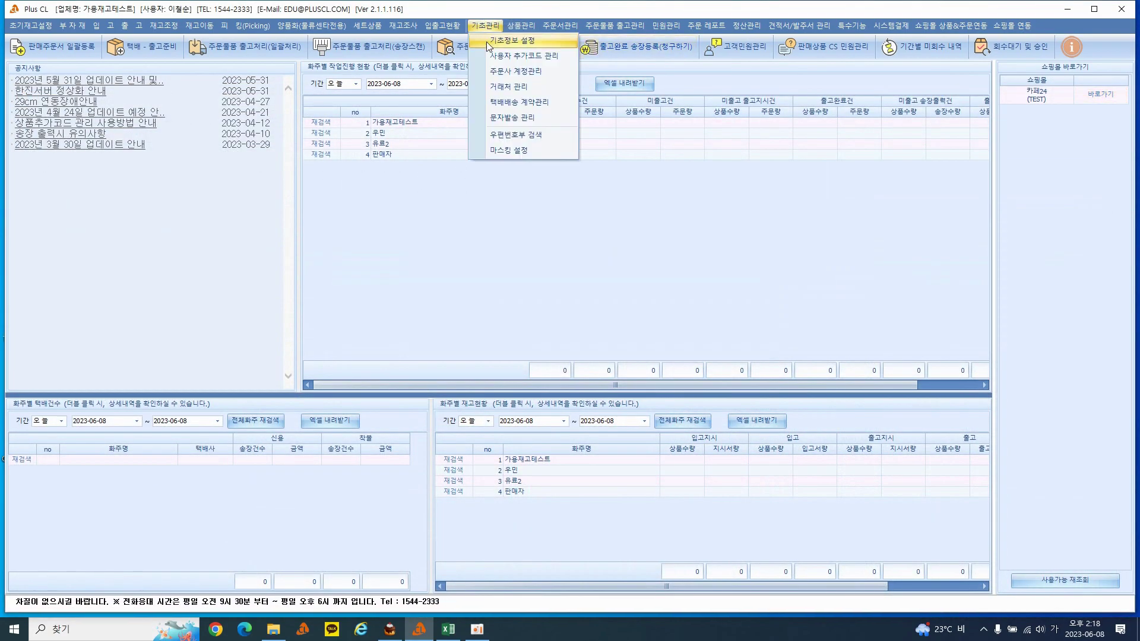
pyautogui.click(512, 74)
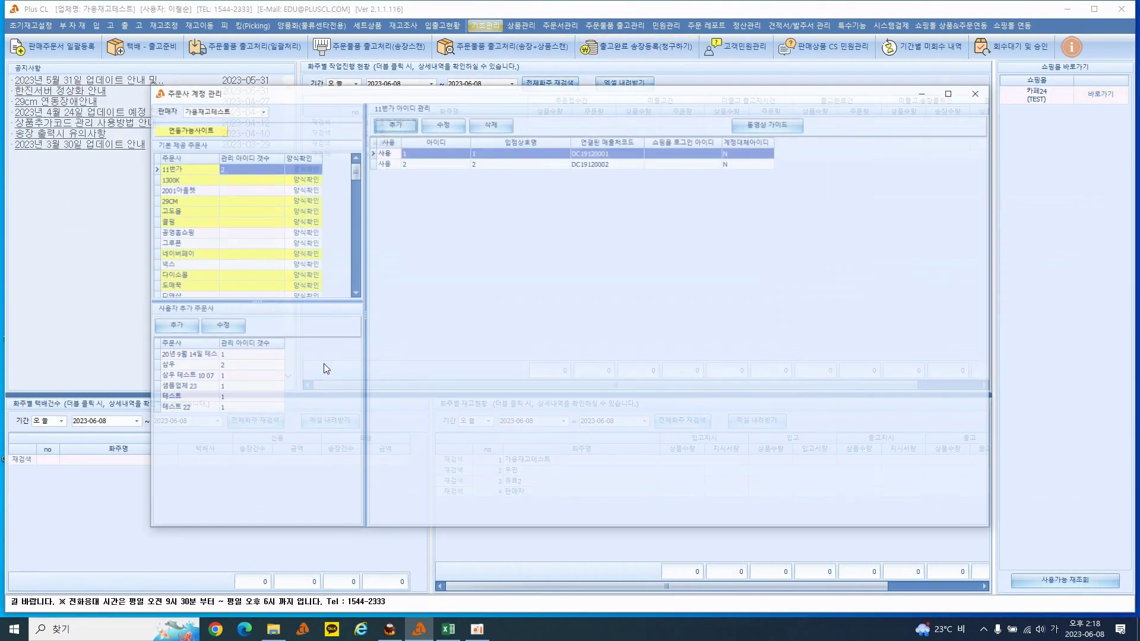
pyautogui.click(191, 387)
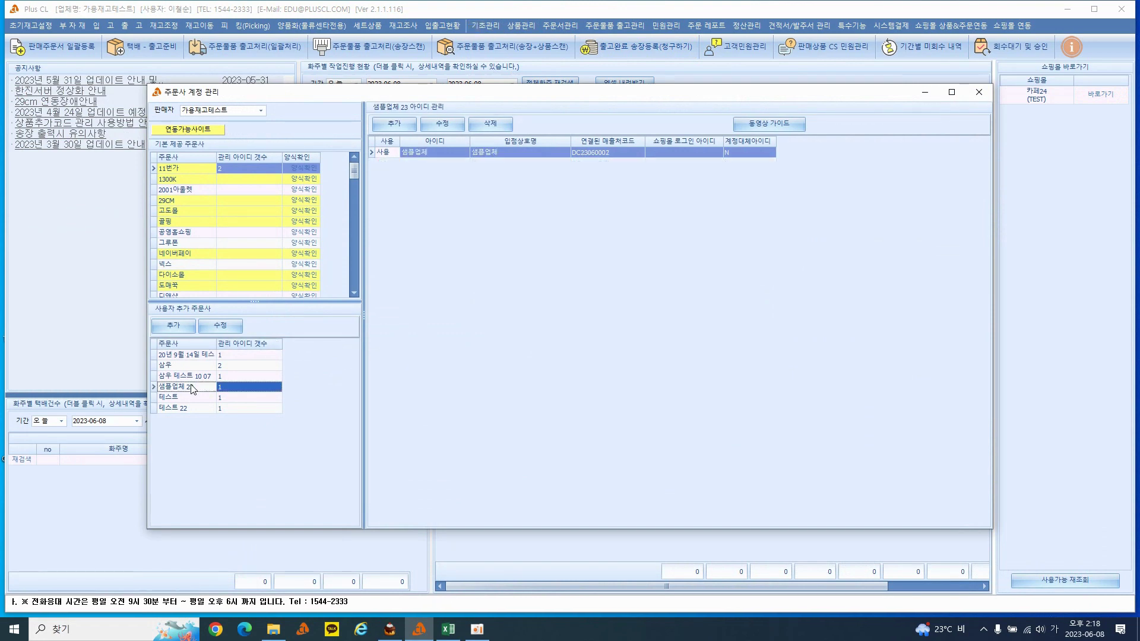
pyautogui.doubleClick(377, 378)
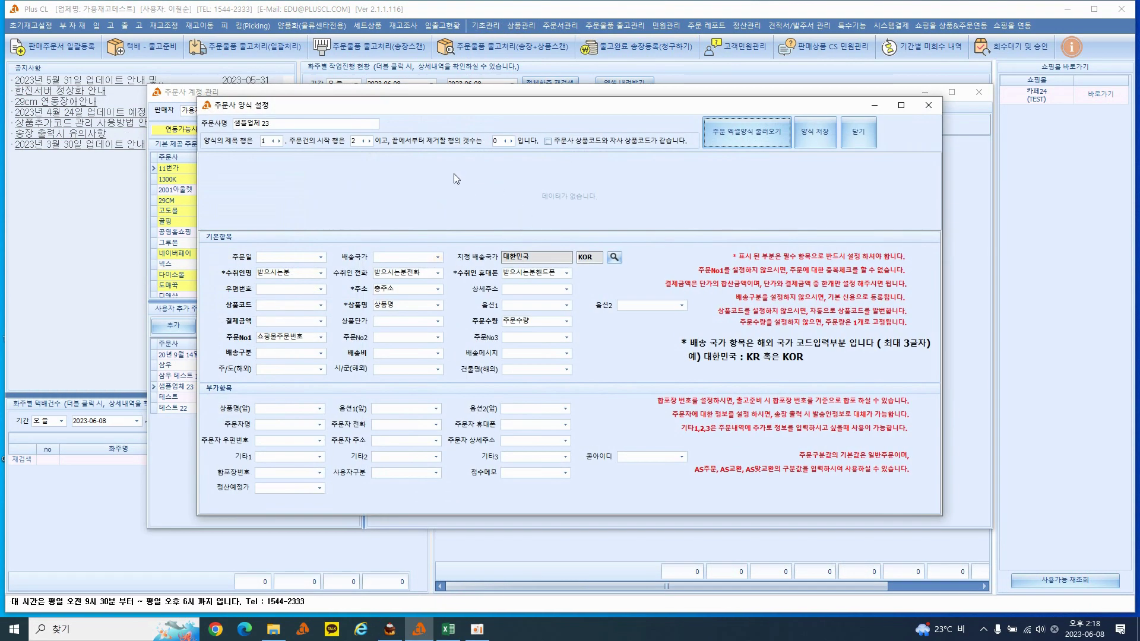
# Step: Load 테스트용 주문서 파일 as the Excel order form of 샘플업체 23 and examine its remaining columns in the preview
pyautogui.click(728, 137)
pyautogui.click(178, 178)
pyautogui.click(178, 164)
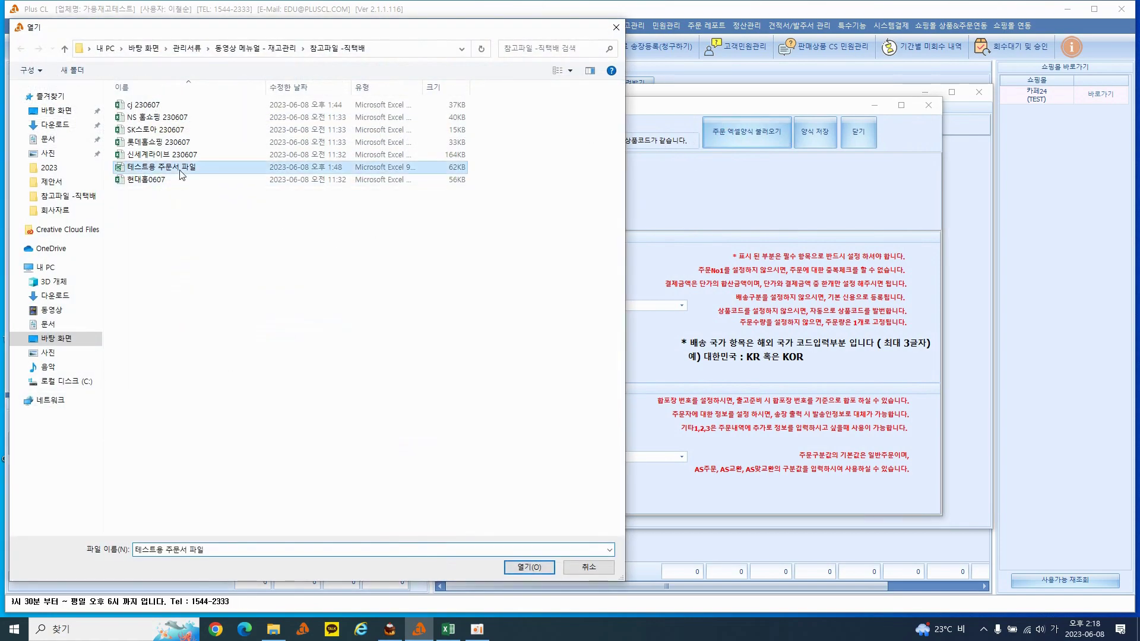
pyautogui.doubleClick(179, 164)
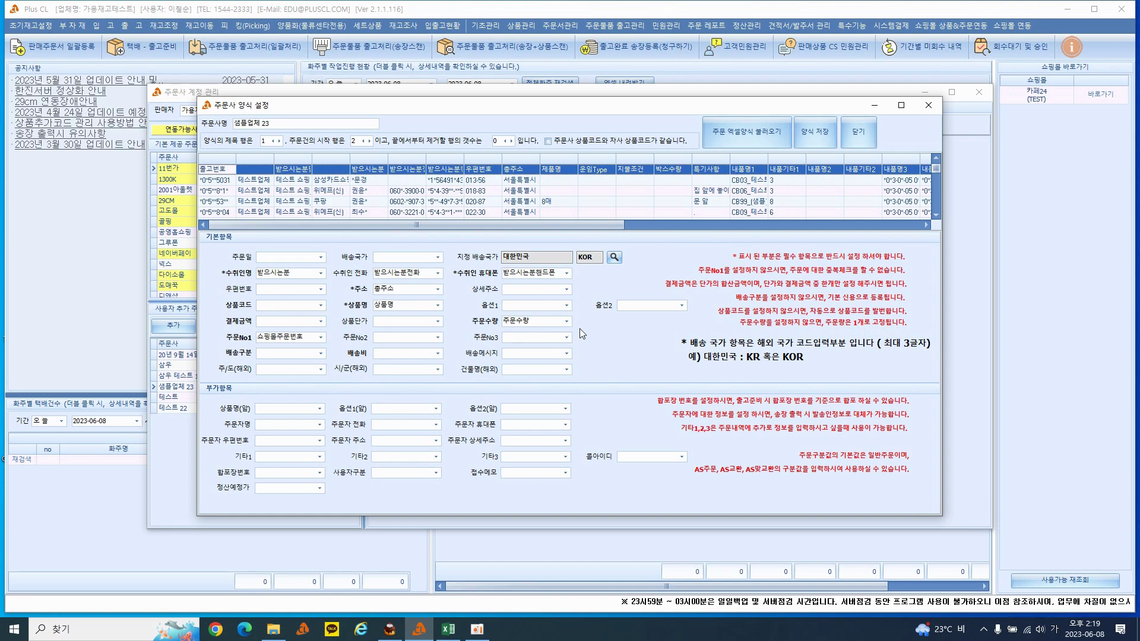
pyautogui.moveTo(596, 228); pyautogui.dragTo(914, 225)
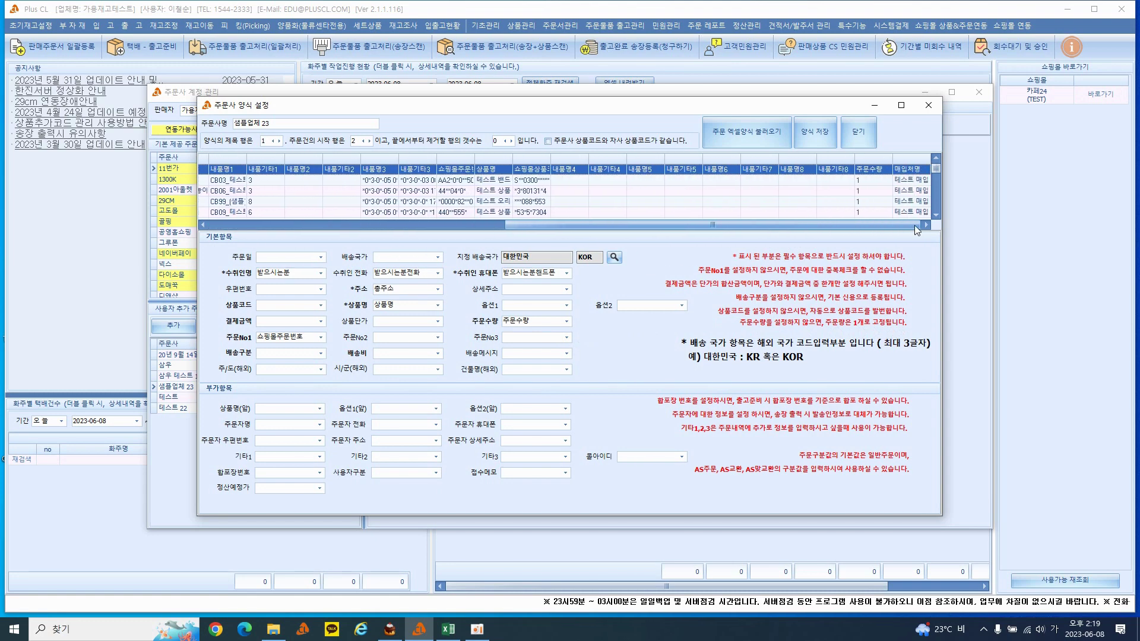